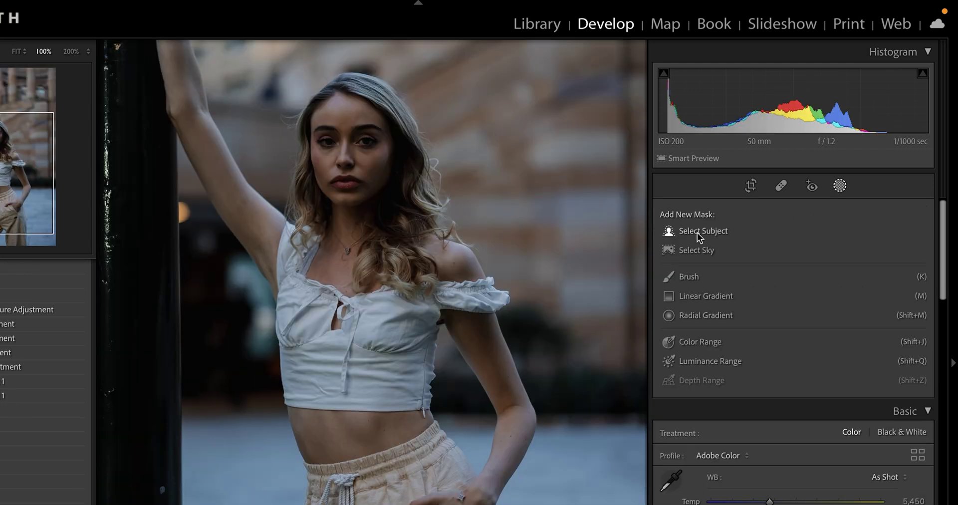
Mask the woman in the portrait with Select Subject and slightly raise the mask's exposure and shadows.
{"action": "left_click", "coordinate": [694, 232]}
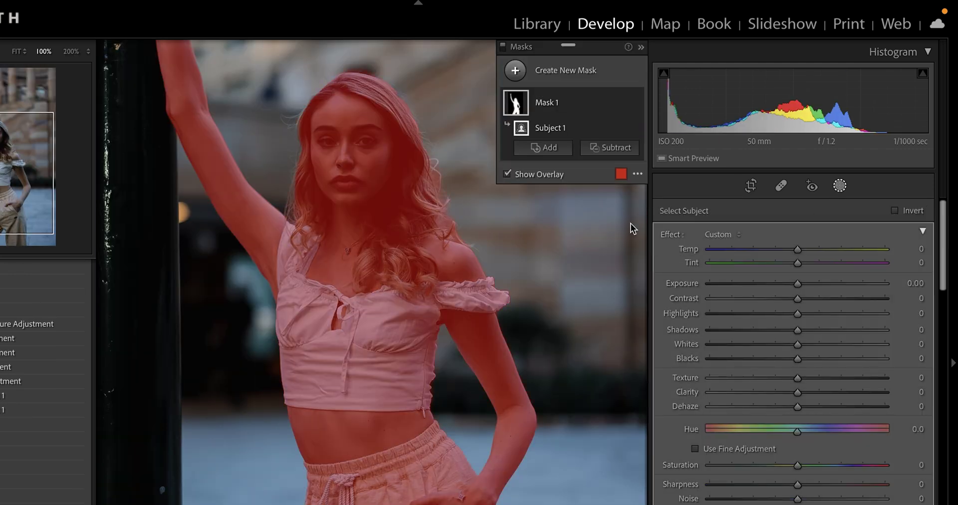
{"action": "left_click_drag", "start_coordinate": [797, 283], "coordinate": [803, 286]}
{"action": "left_click_drag", "start_coordinate": [796, 331], "coordinate": [807, 332]}
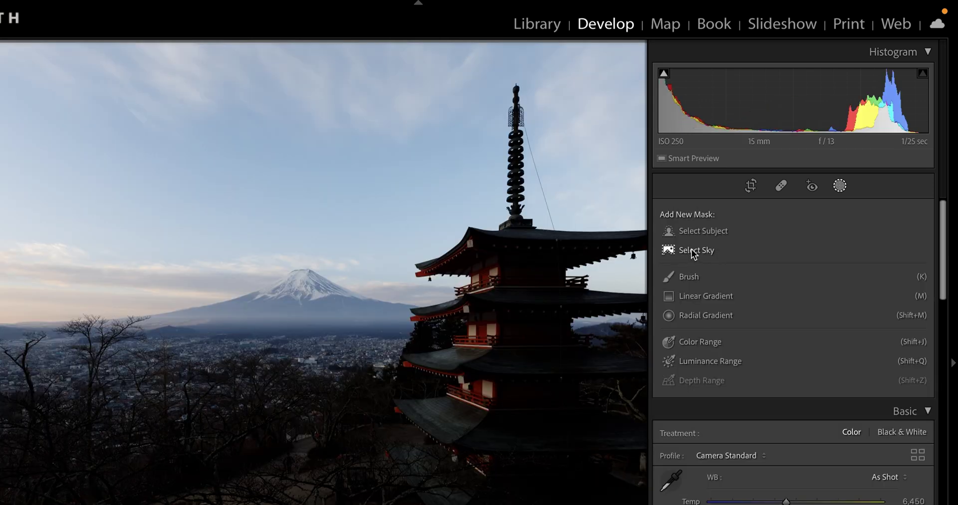
Mask the sky above the pagoda and mountain with Select Sky.
{"action": "left_click", "coordinate": [693, 252]}
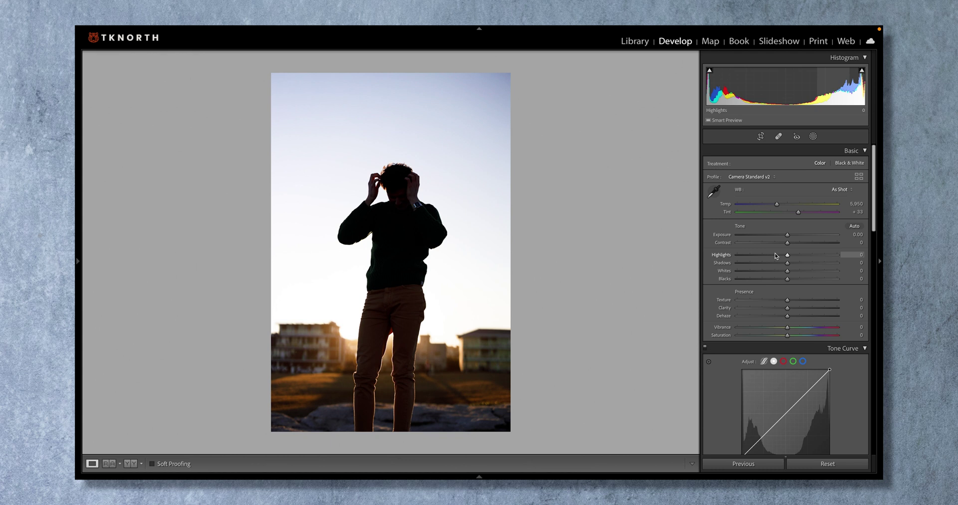
Try masking the silhouetted man with Select Subject, and undo the added mask.
{"action": "left_click", "coordinate": [813, 137]}
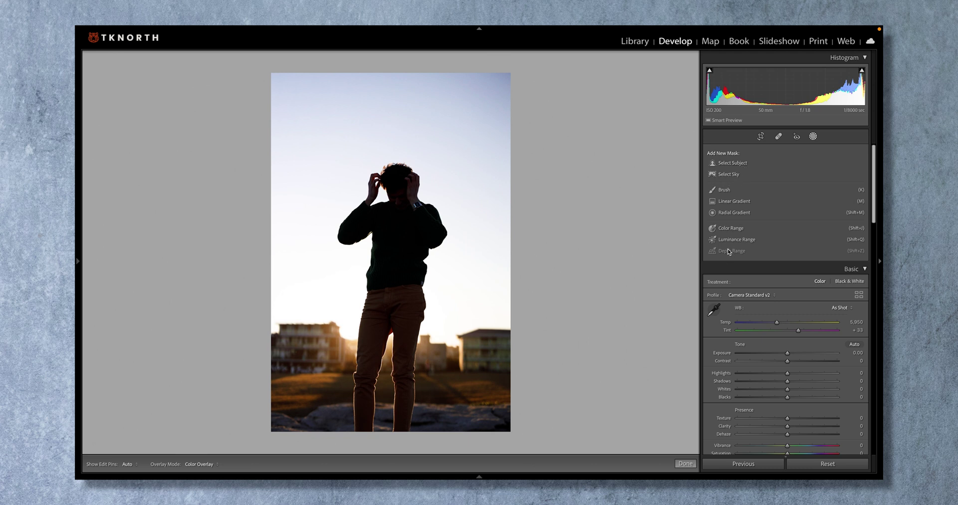
{"action": "left_click", "coordinate": [740, 164]}
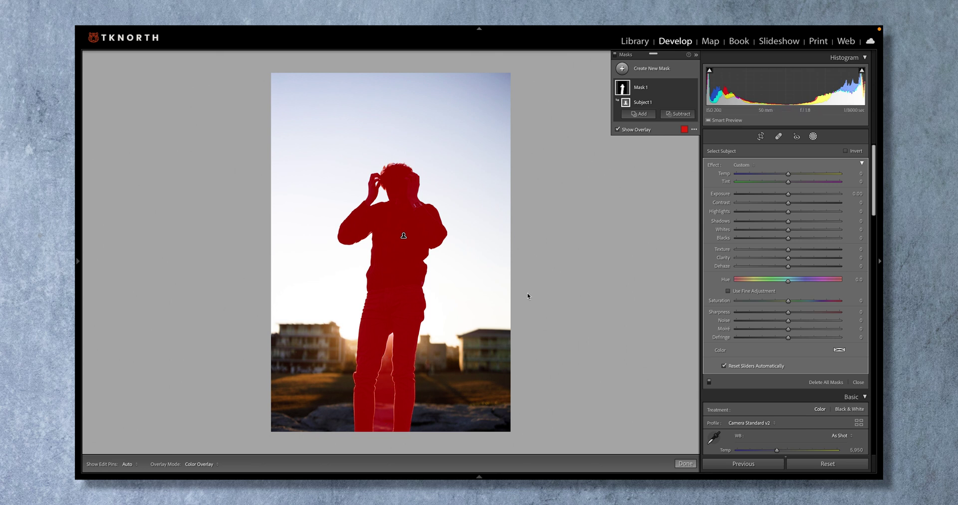
{"action": "key", "text": "ctrl+z"}
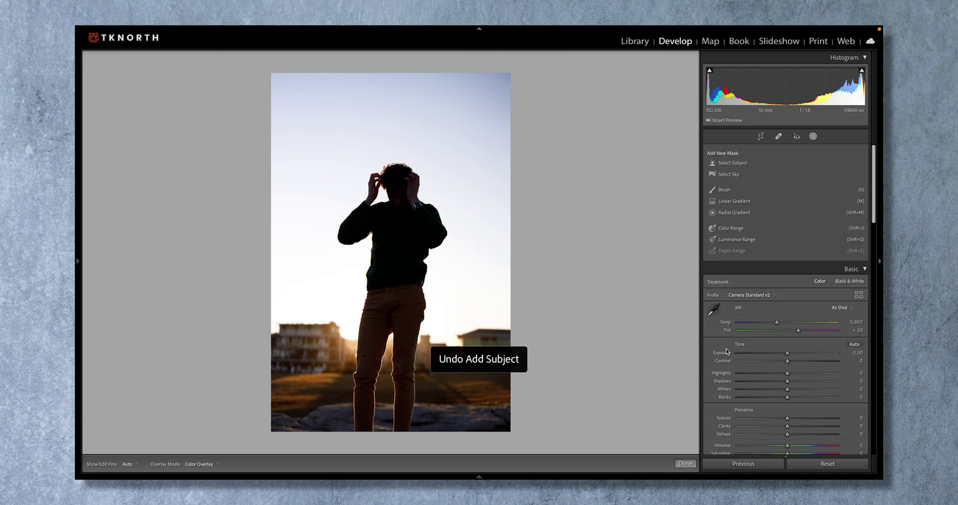
Raise the whole photo's exposure to +2.40 and mask the man with Select Subject.
{"action": "left_click_drag", "start_coordinate": [788, 353], "coordinate": [808, 355]}
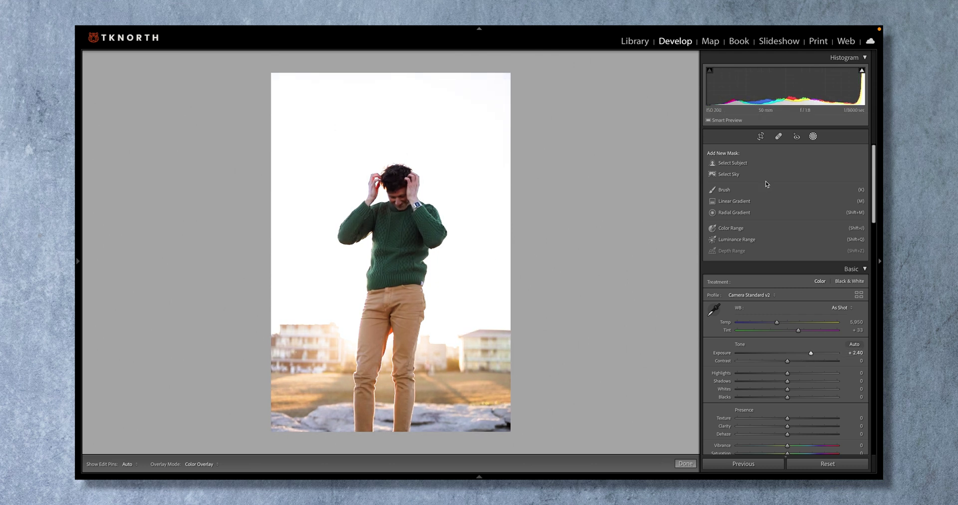
{"action": "left_click", "coordinate": [732, 163]}
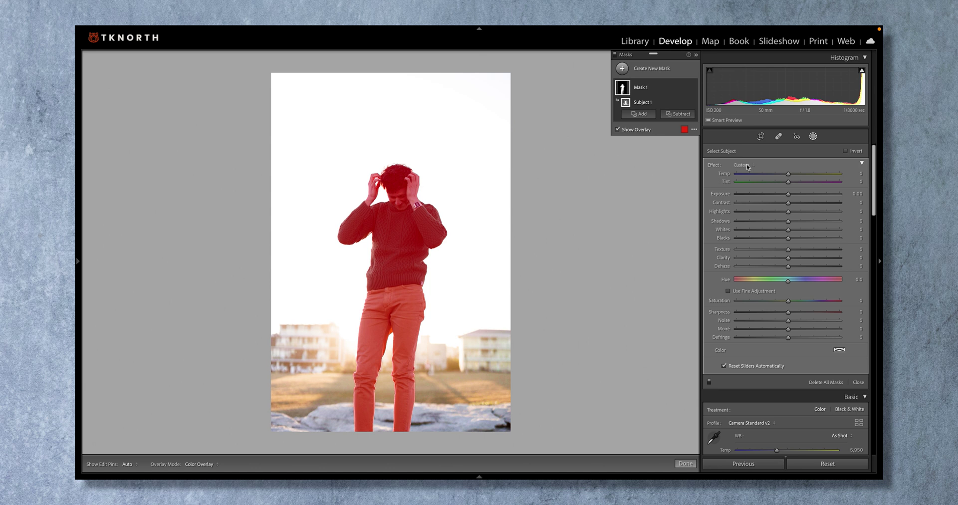
Reset the whole photo's exposure to 0.00 while keeping the man's subject mask.
{"action": "scroll", "coordinate": [805, 364], "scroll_direction": "down", "scroll_amount": 5}
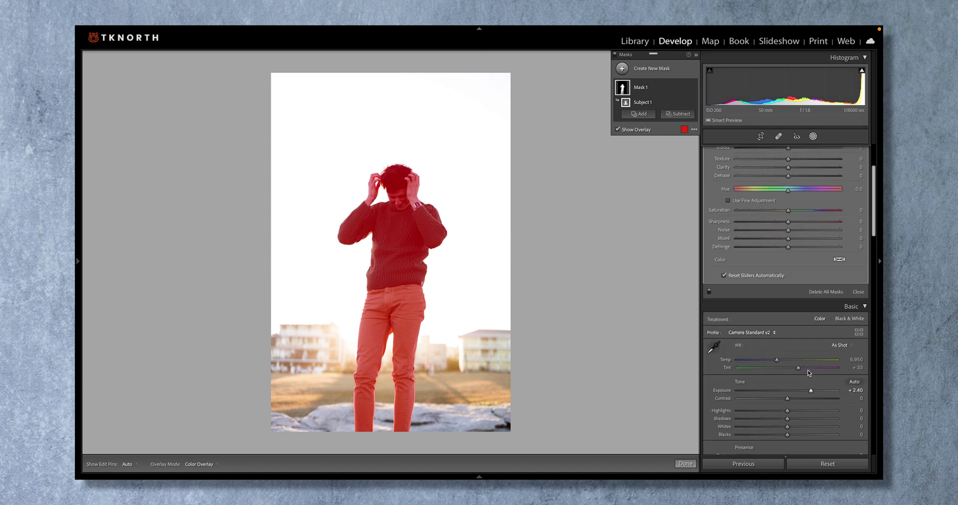
{"action": "left_click_drag", "start_coordinate": [807, 379], "coordinate": [810, 380]}
{"action": "double_click", "coordinate": [811, 381]}
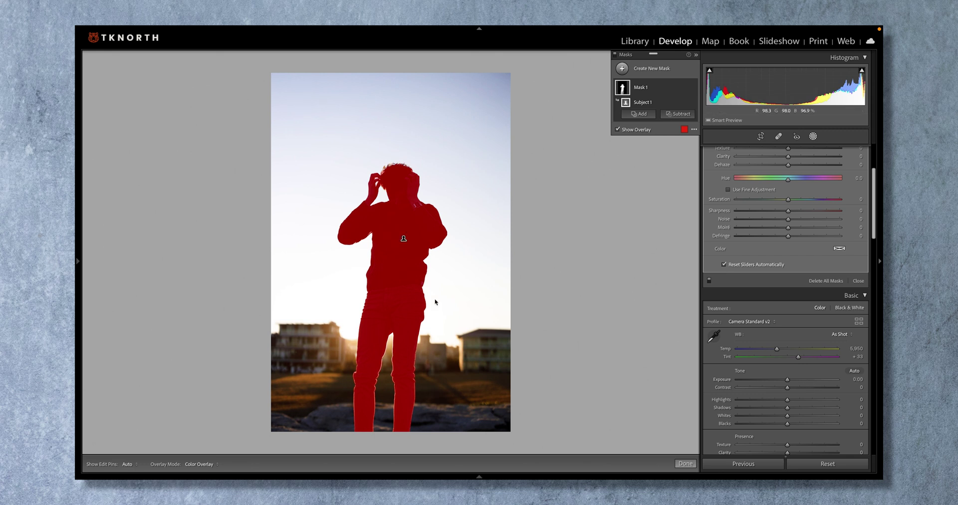
Set the man's subject mask to exposure 0.78 and shadows 21, and compare the result with the before view.
{"action": "scroll", "coordinate": [773, 209], "scroll_direction": "up", "scroll_amount": 5}
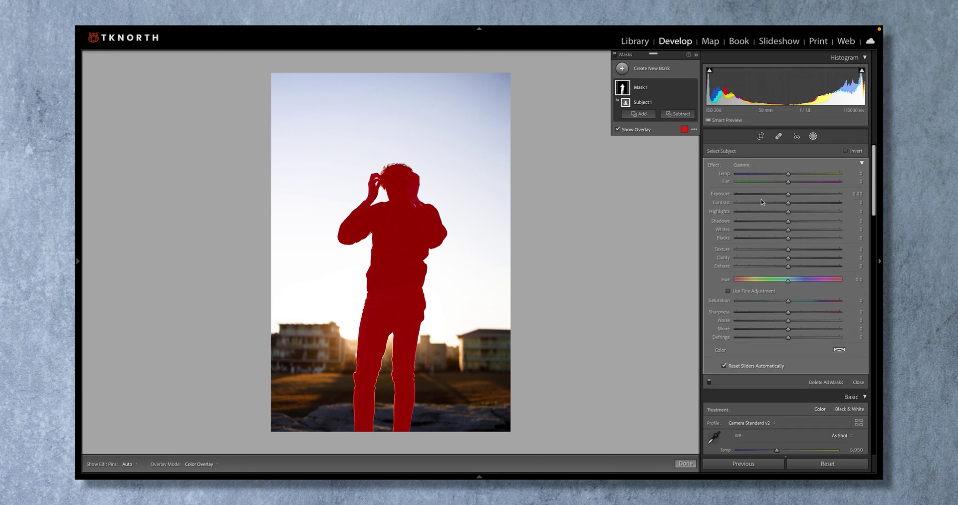
{"action": "left_click_drag", "start_coordinate": [789, 195], "coordinate": [799, 221]}
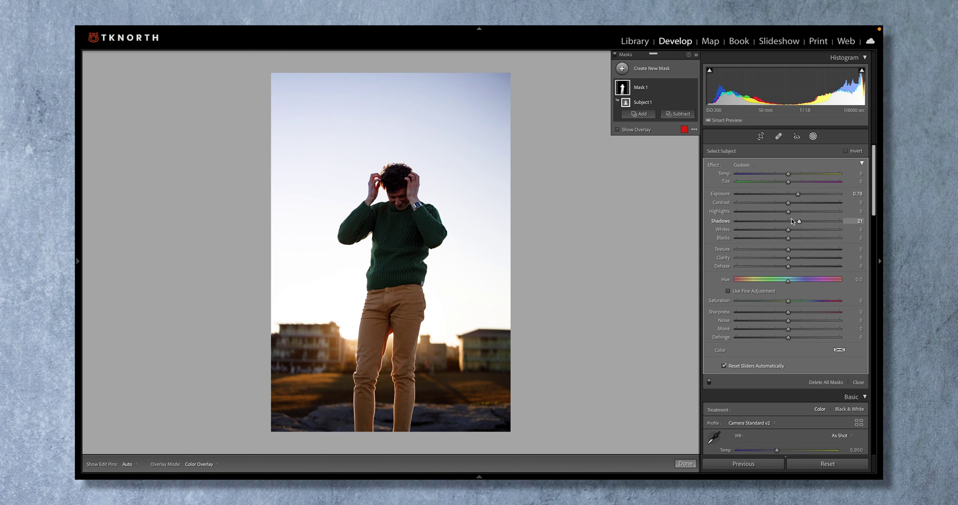
{"action": "key", "text": "backslash"}
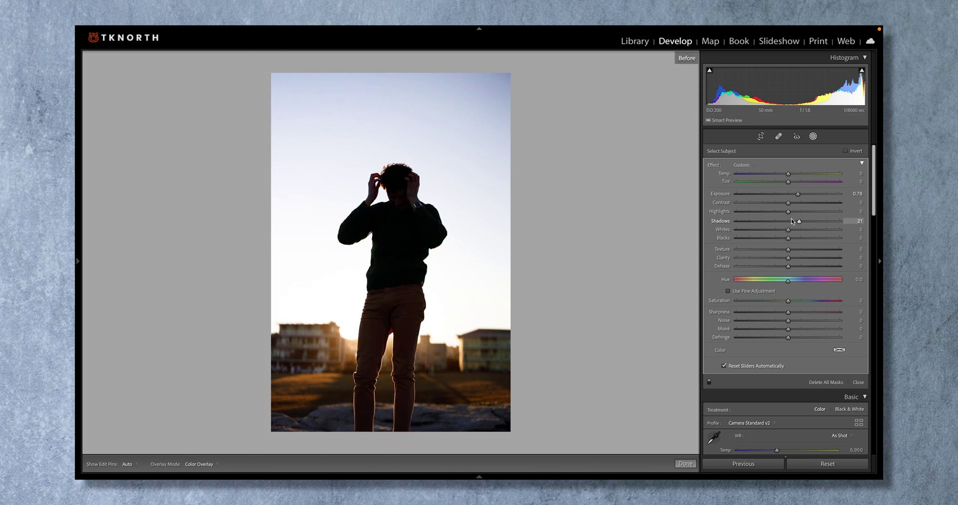
{"action": "key", "text": "backslash"}
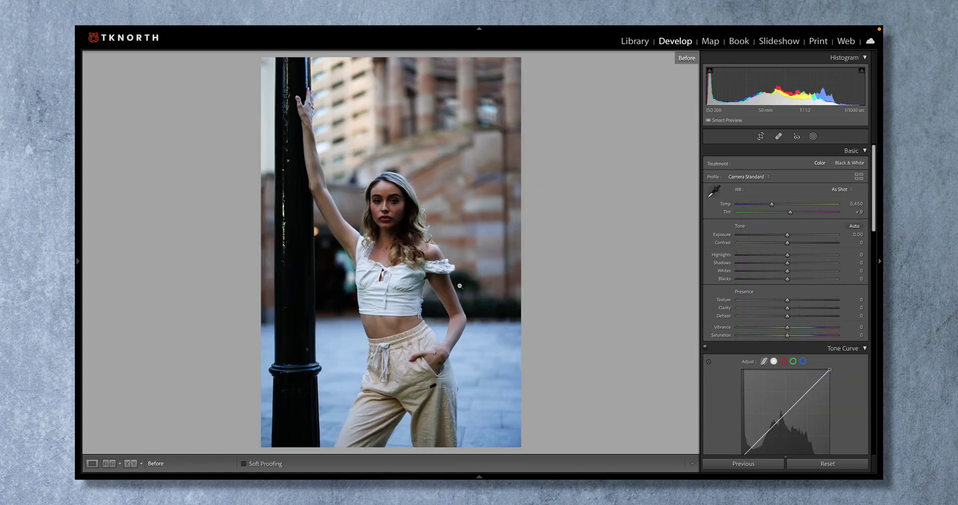
Apply the Moment 02 - CLEAN START v2 preset to the portrait of the woman by the lamp post.
{"action": "mouse_move", "coordinate": [78, 261]}
{"action": "scroll", "coordinate": [130, 259], "scroll_direction": "up", "scroll_amount": 5}
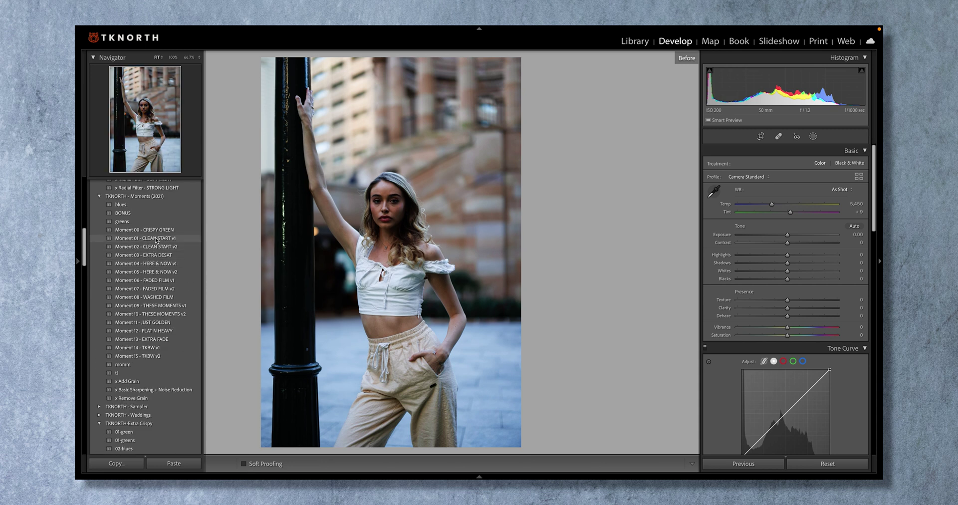
{"action": "left_click", "coordinate": [150, 247]}
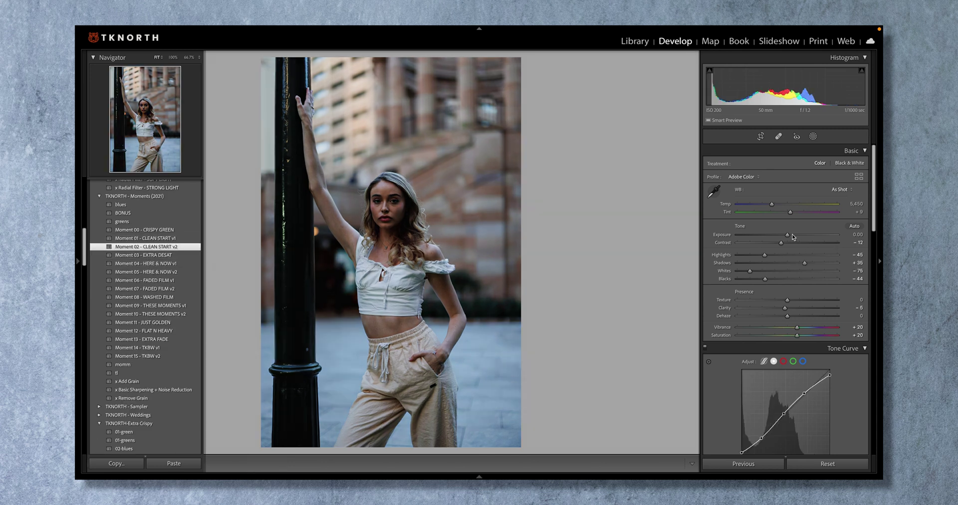
Set the portrait's overall vibrance to +54 and its exposure to +0.20.
{"action": "left_click", "coordinate": [815, 328]}
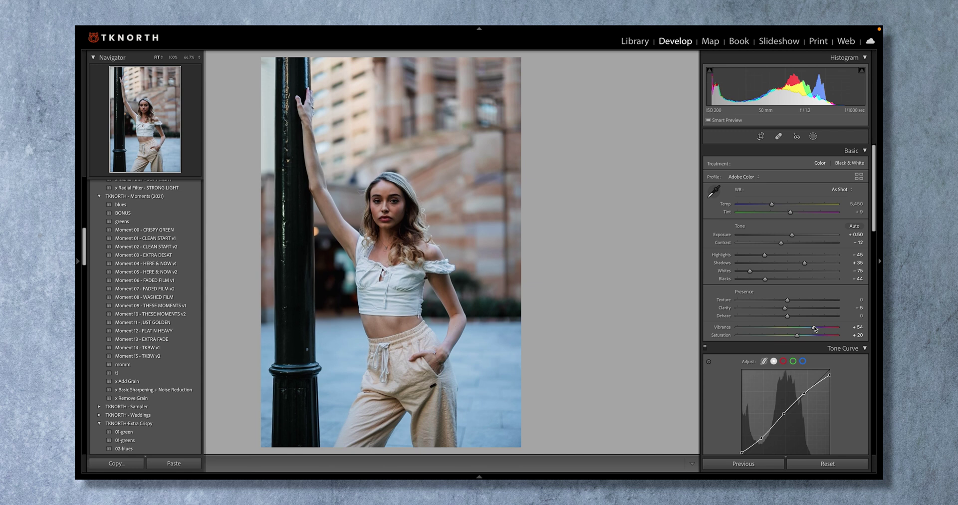
{"action": "key", "text": "F7"}
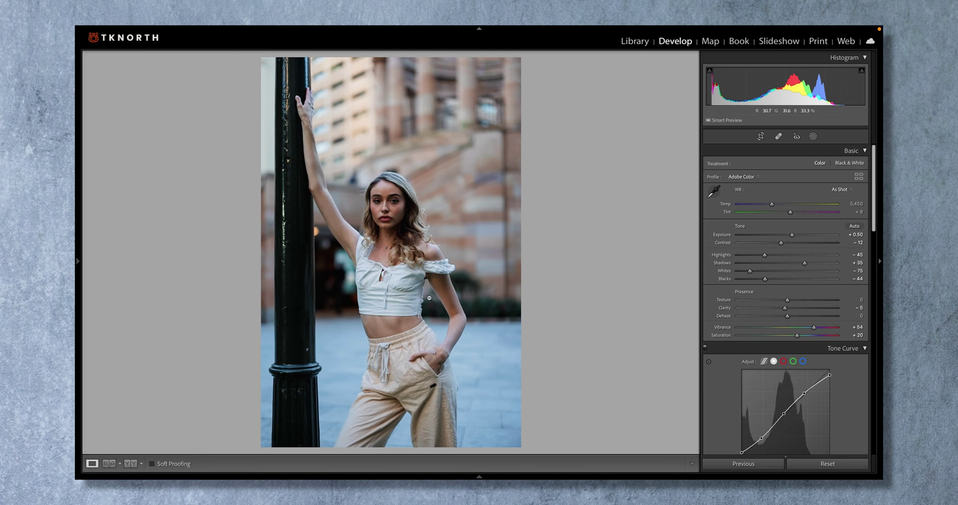
{"action": "left_click_drag", "start_coordinate": [792, 237], "coordinate": [789, 236]}
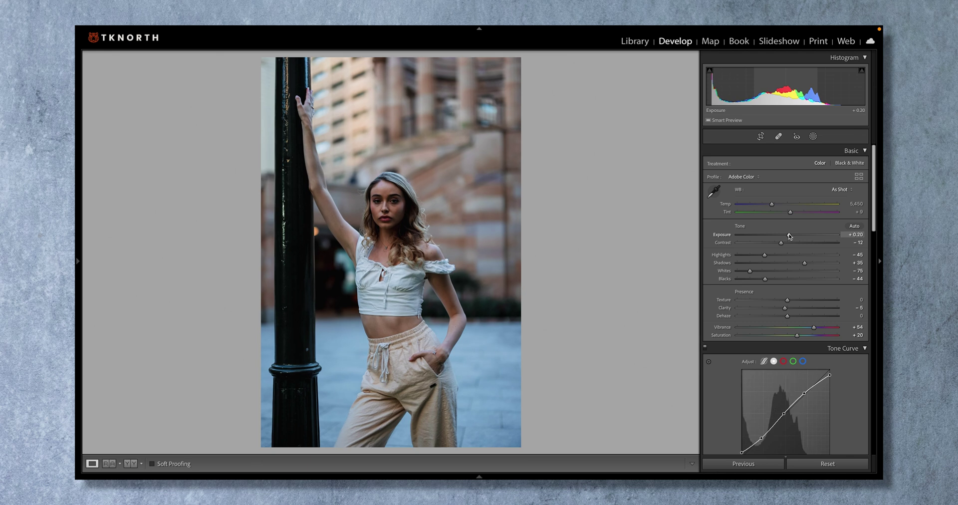
Mask the woman with Select Subject and examine the mask edges around her arm and hair.
{"action": "left_click", "coordinate": [813, 136]}
{"action": "left_click", "coordinate": [732, 163]}
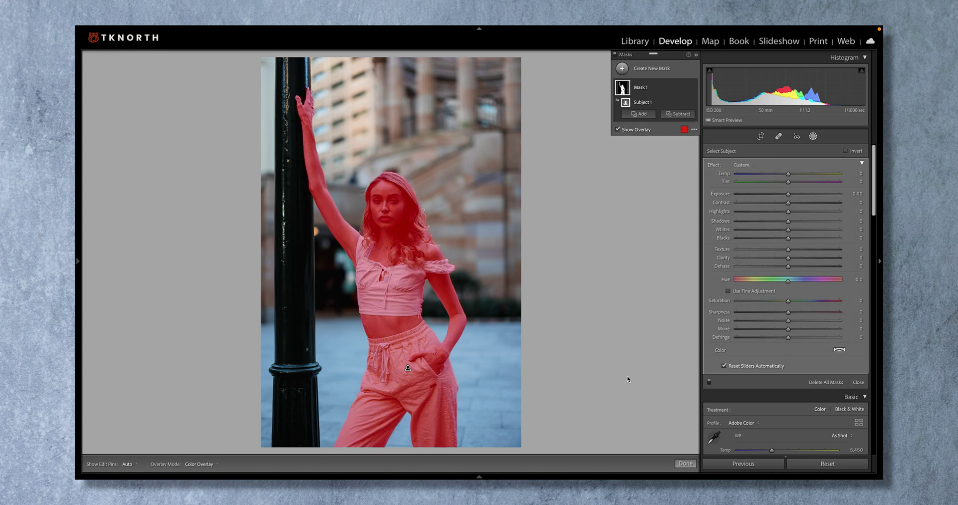
{"action": "key", "text": "ctrl+equal"}
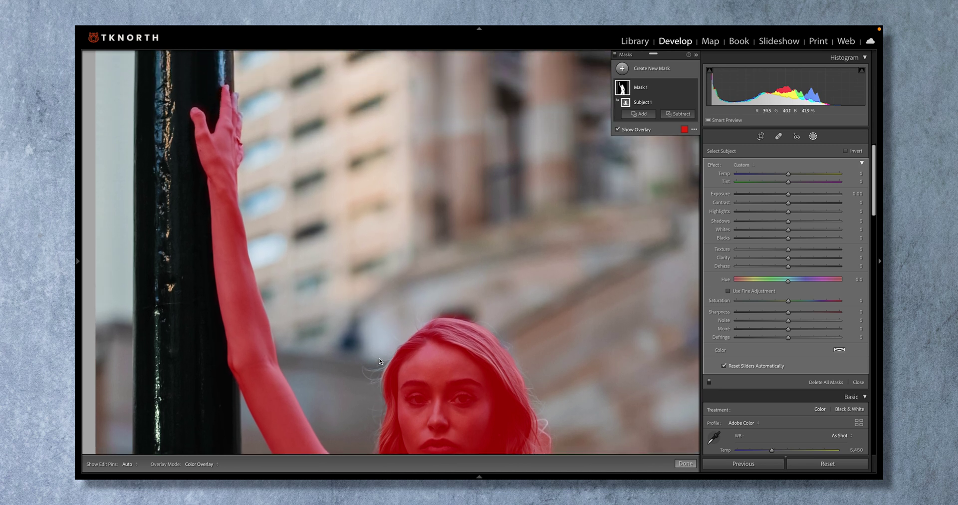
{"action": "scroll", "coordinate": [379, 359], "scroll_direction": "down", "scroll_amount": 5}
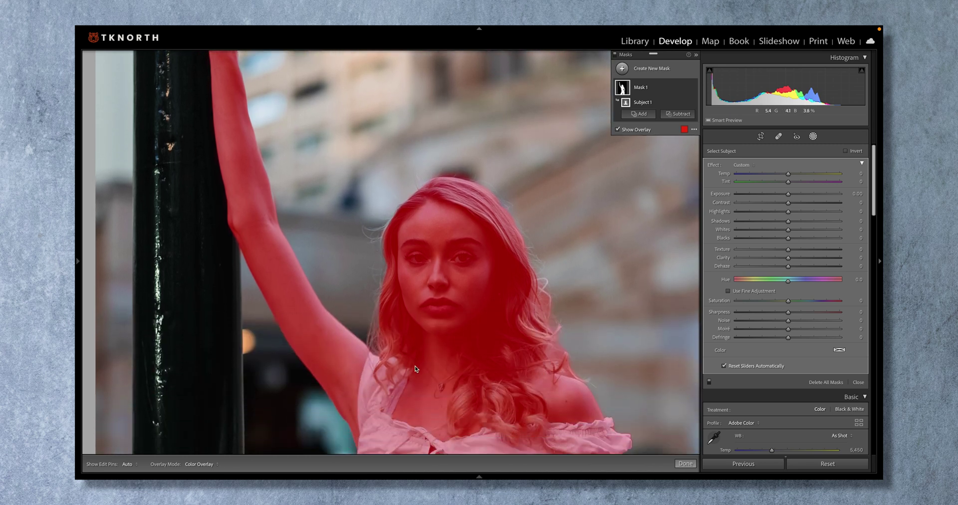
{"action": "scroll", "coordinate": [545, 276], "scroll_direction": "down", "scroll_amount": 2}
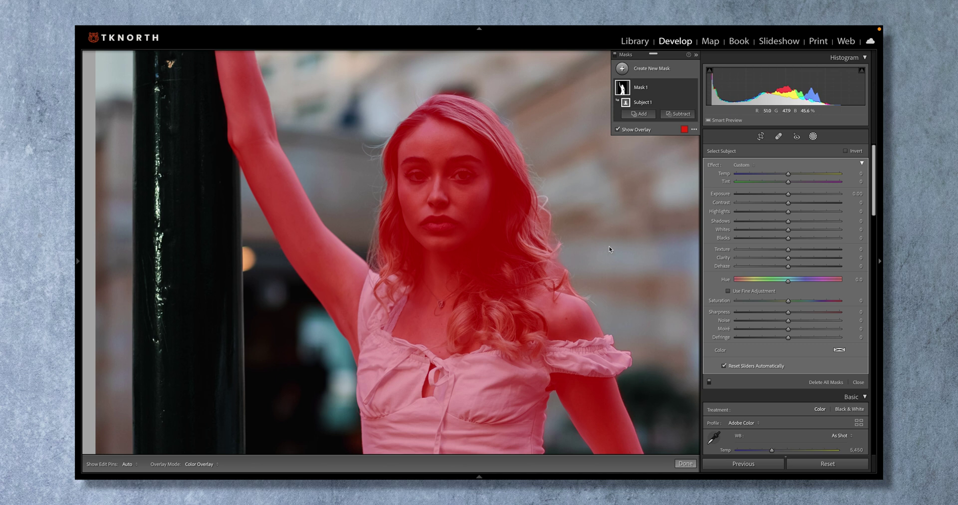
Subtract a small area beside the woman's hair from her subject mask using Brush.
{"action": "left_click", "coordinate": [671, 118]}
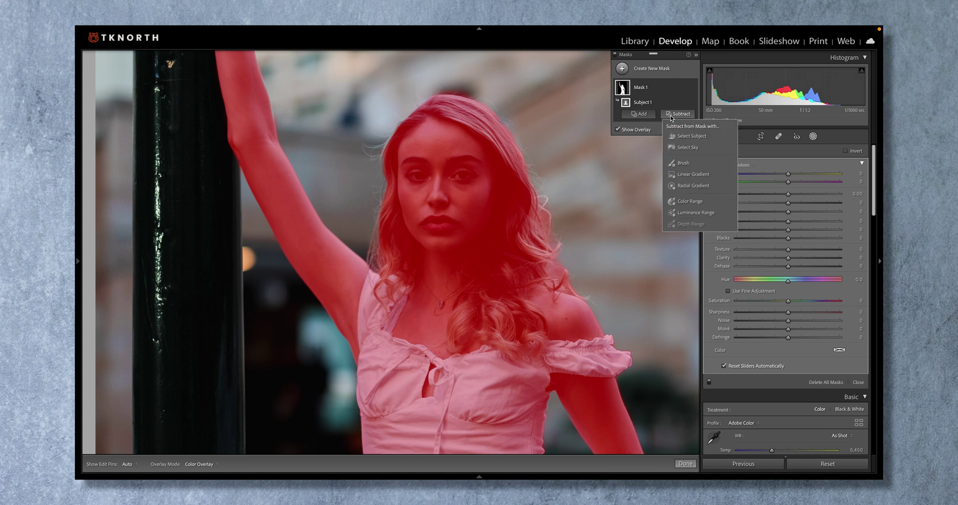
{"action": "left_click", "coordinate": [683, 163]}
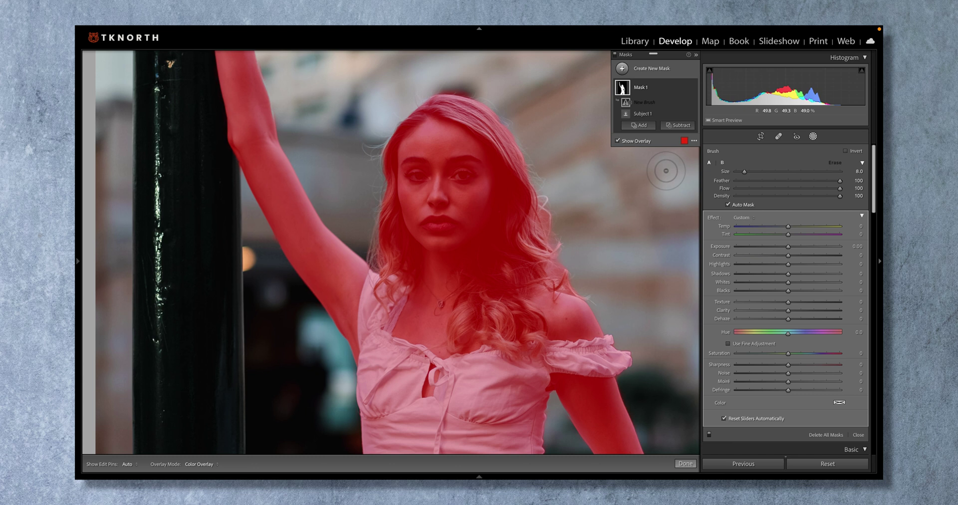
{"action": "key", "text": "h"}
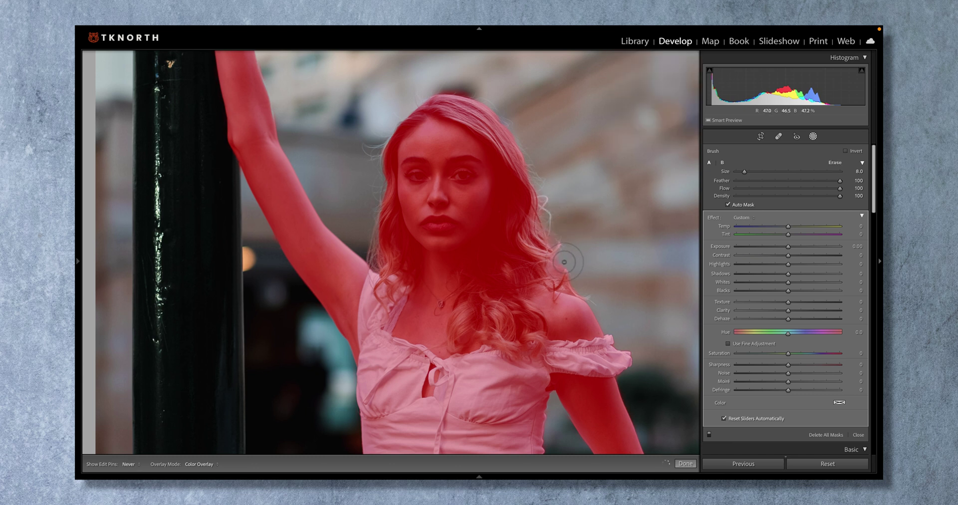
{"action": "key", "text": "h"}
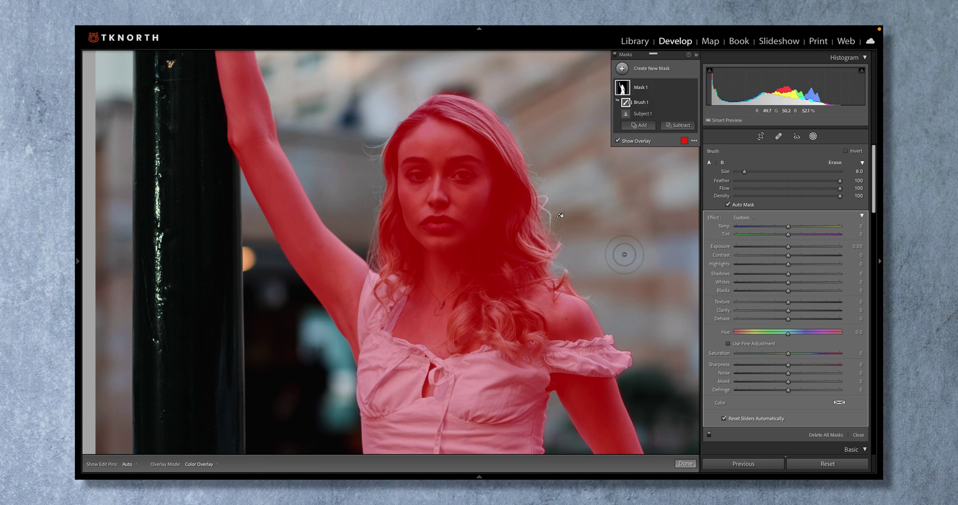
{"action": "left_click", "coordinate": [638, 126]}
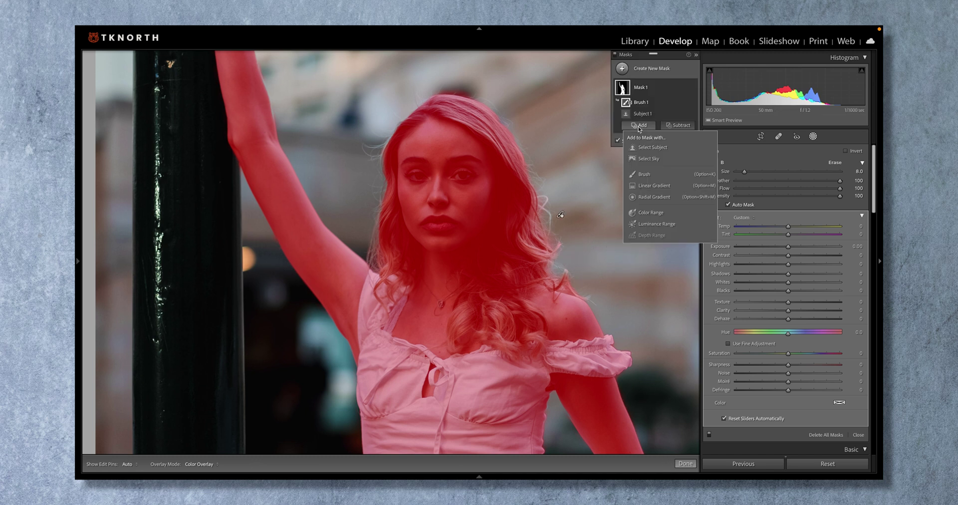
{"action": "left_click", "coordinate": [644, 174]}
{"action": "key", "text": "Escape"}
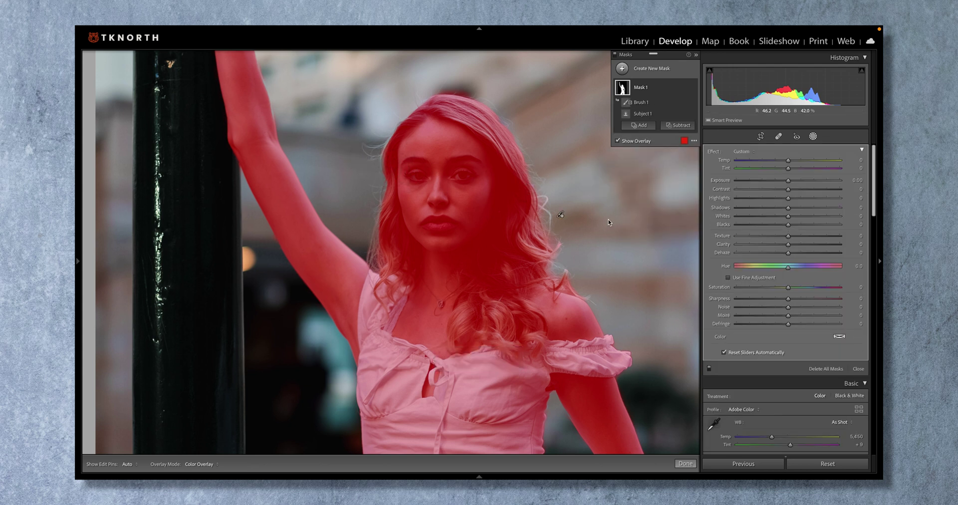
Hide the mask overlay and set the woman's mask to exposure 0.15, shadows 5 and clarity 6.
{"action": "key", "text": "z"}
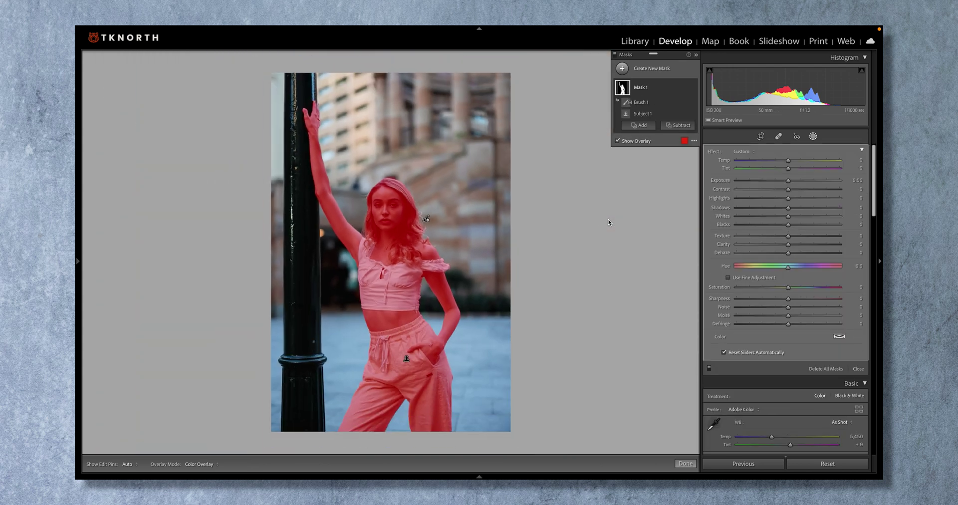
{"action": "key", "text": "o"}
{"action": "left_click_drag", "start_coordinate": [787, 184], "coordinate": [791, 209]}
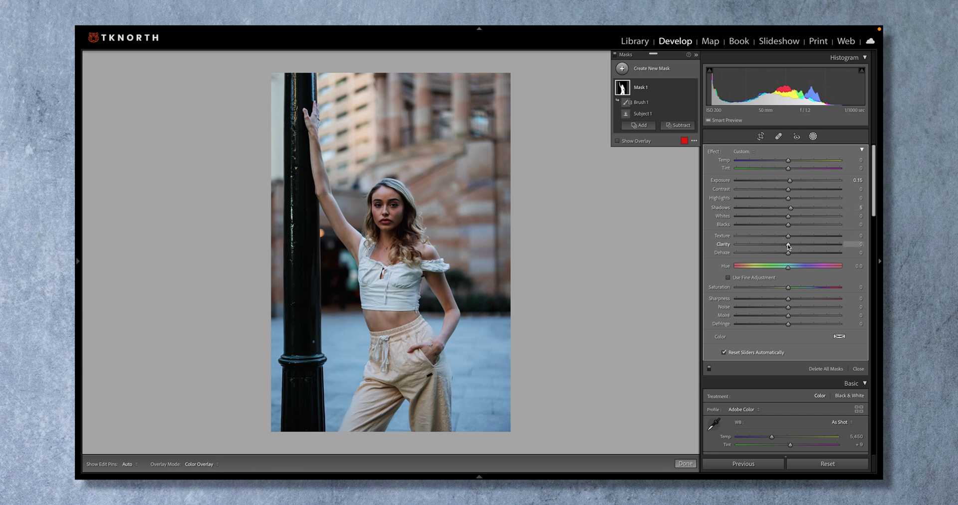
{"action": "left_click_drag", "start_coordinate": [788, 245], "coordinate": [792, 246]}
Compare the portrait with the woman's mask off and on, and set the mask's exposure to 0.43.
{"action": "left_click", "coordinate": [692, 89]}
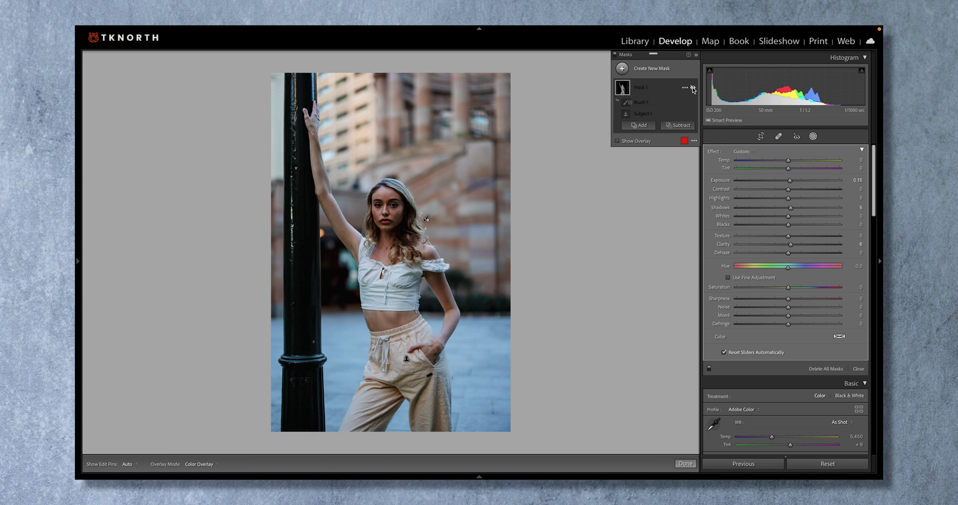
{"action": "left_click", "coordinate": [692, 88]}
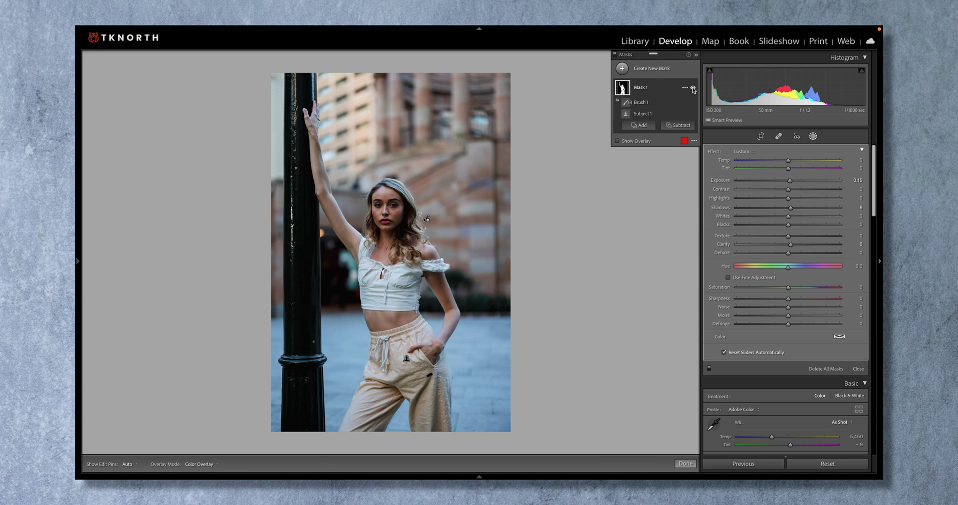
{"action": "left_click", "coordinate": [693, 89]}
{"action": "left_click", "coordinate": [692, 89]}
{"action": "left_click_drag", "start_coordinate": [790, 182], "coordinate": [795, 184]}
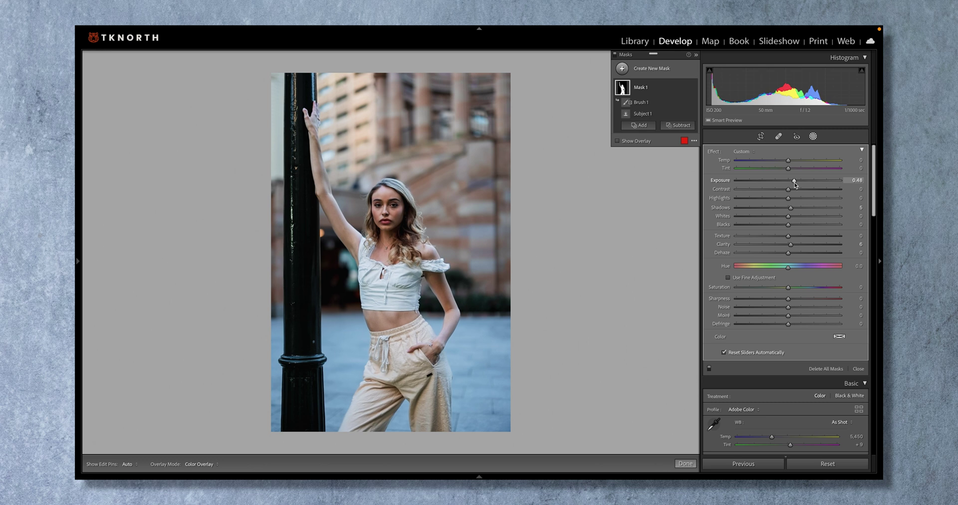
{"action": "left_click_drag", "start_coordinate": [795, 185], "coordinate": [794, 185]}
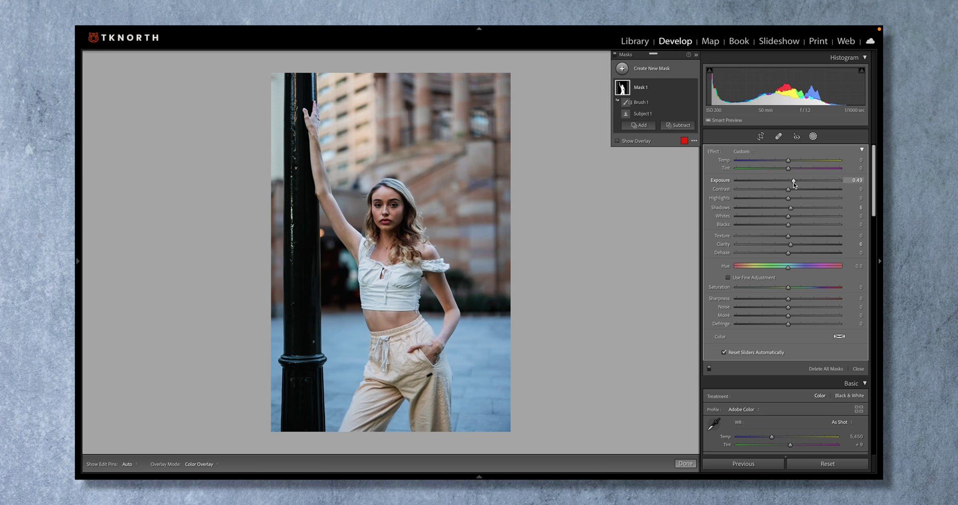
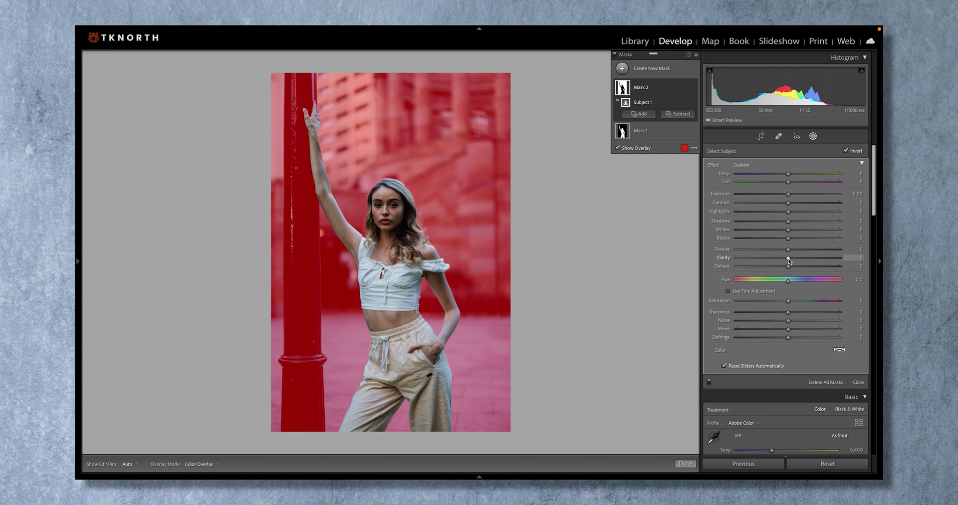
Hide the mask overlay and set the inverted background mask to texture -64, clarity -45 and temp -7.
{"action": "key", "text": "o"}
{"action": "left_click_drag", "start_coordinate": [788, 258], "coordinate": [751, 251]}
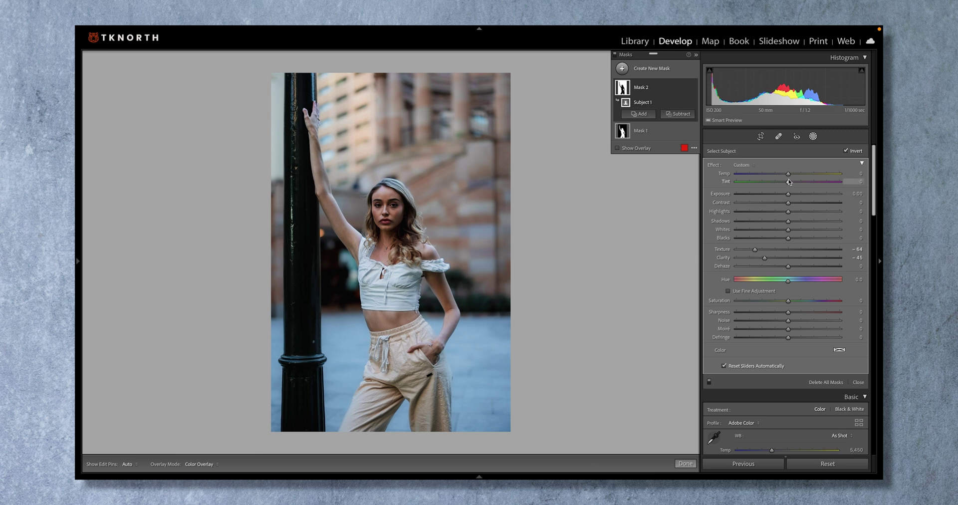
{"action": "left_click_drag", "start_coordinate": [788, 175], "coordinate": [784, 176]}
Warm the overall photo by setting the basic white balance temperature to 5,860.
{"action": "scroll", "coordinate": [811, 302], "scroll_direction": "down", "scroll_amount": 3}
{"action": "scroll", "coordinate": [811, 303], "scroll_direction": "down", "scroll_amount": 1}
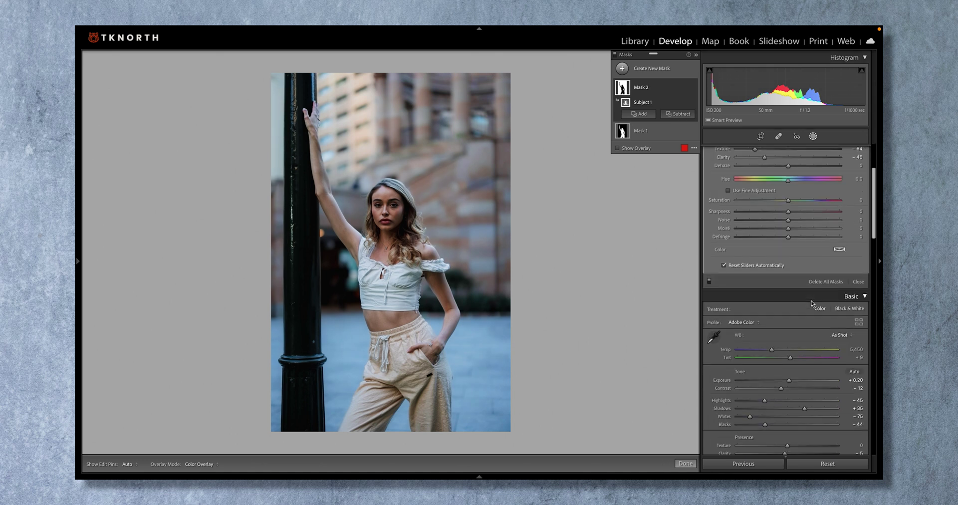
{"action": "left_click_drag", "start_coordinate": [772, 350], "coordinate": [776, 351]}
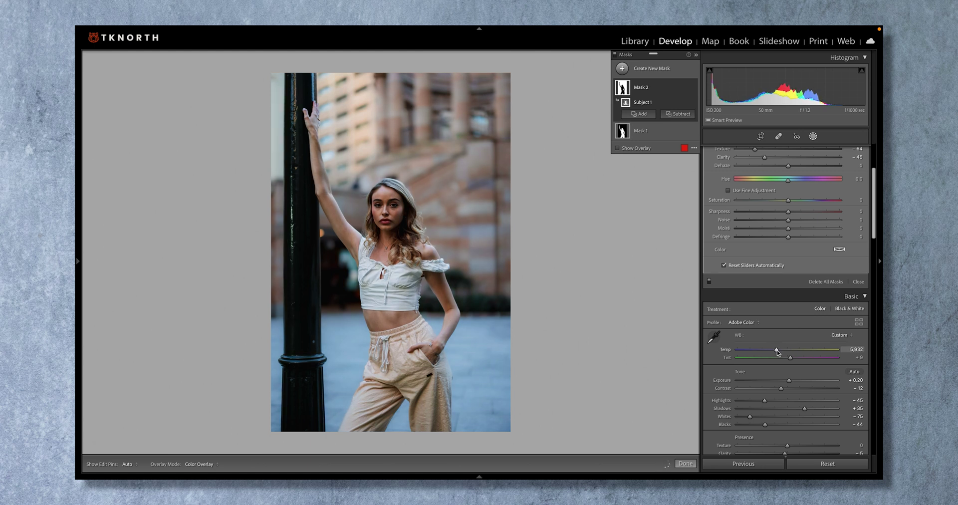
{"action": "scroll", "coordinate": [768, 233], "scroll_direction": "up", "scroll_amount": 3}
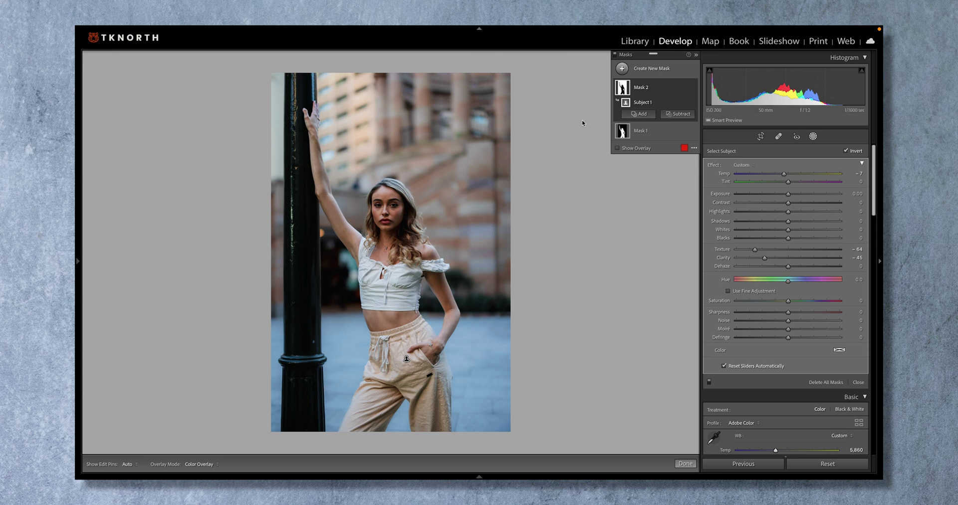
Show the overlay and subtract the upper part of the pole from the background mask using Brush with Auto Mask on.
{"action": "left_click", "coordinate": [678, 114]}
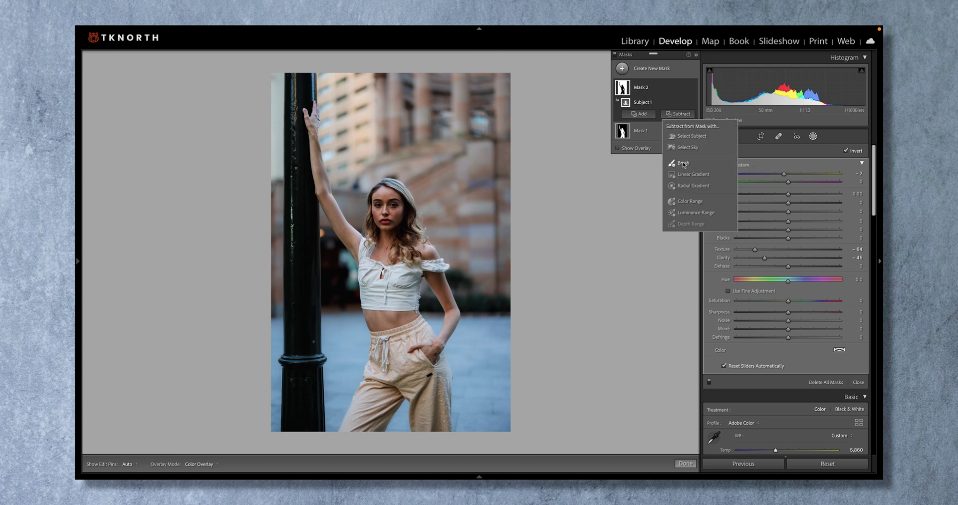
{"action": "left_click", "coordinate": [683, 164]}
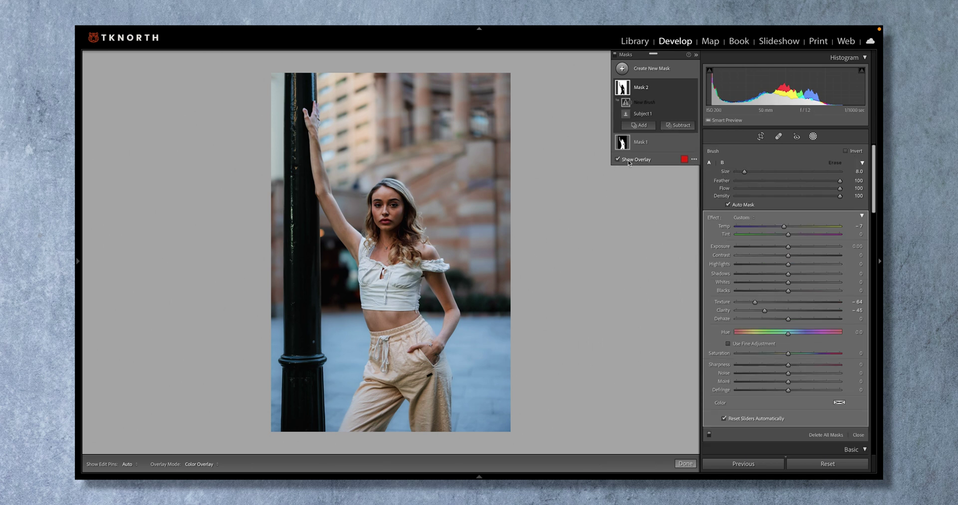
{"action": "left_click", "coordinate": [629, 161]}
{"action": "left_click_drag", "start_coordinate": [294, 65], "coordinate": [294, 112]}
{"action": "key", "text": "h"}
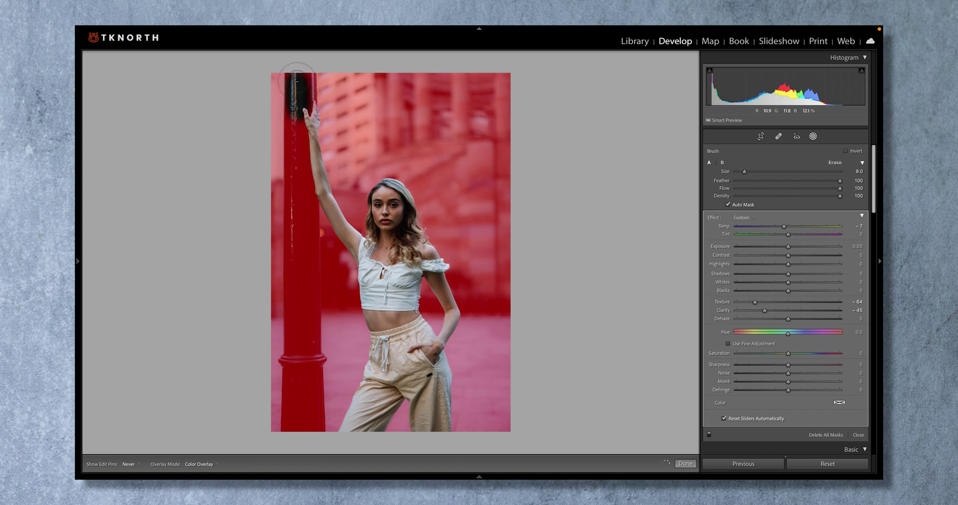
{"action": "mouse_move", "coordinate": [300, 71]}
{"action": "left_mouse_down"}
{"action": "mouse_move", "coordinate": [305, 148]}
{"action": "mouse_move", "coordinate": [302, 87]}
{"action": "left_mouse_up"}
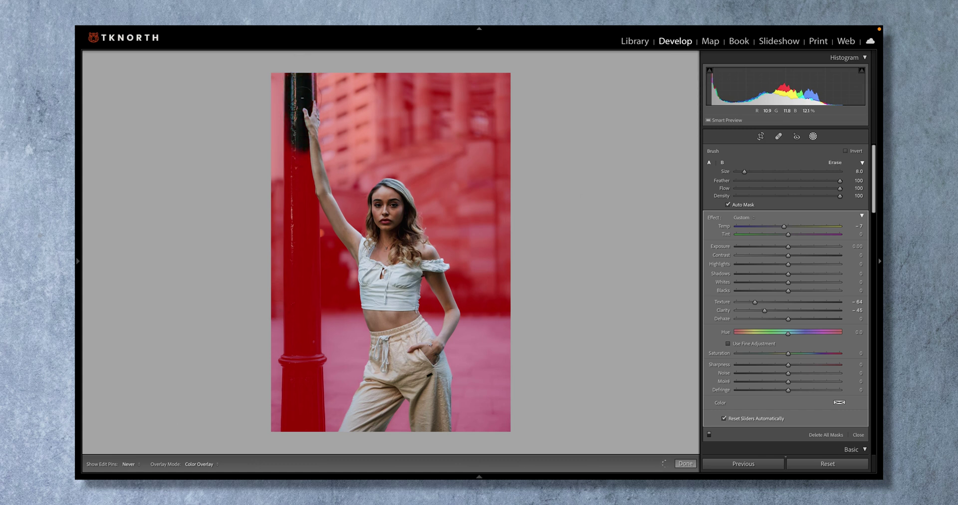
{"action": "key", "text": "h"}
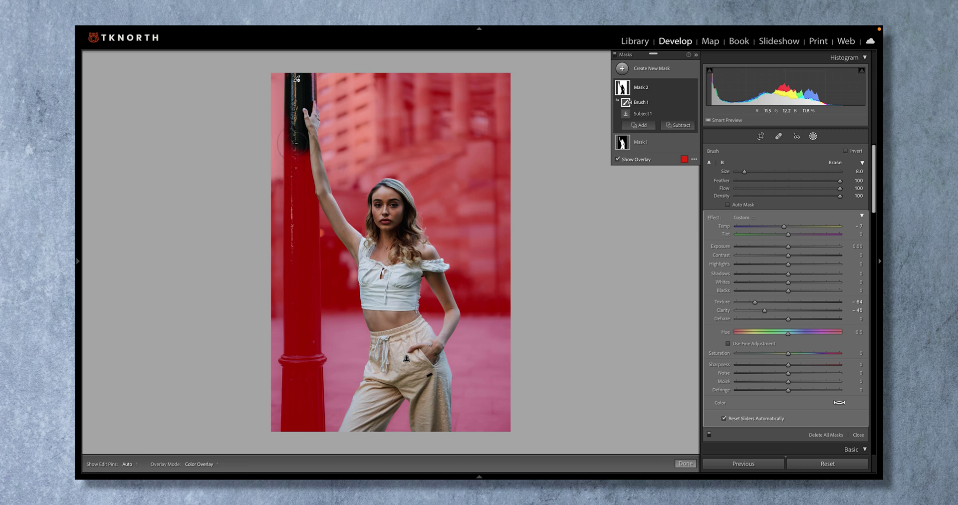
Try subtracting more of the pole with Auto Mask off, and undo that brush stroke.
{"action": "key", "text": "h"}
{"action": "mouse_move", "coordinate": [298, 169]}
{"action": "left_mouse_down"}
{"action": "mouse_move", "coordinate": [299, 187]}
{"action": "mouse_move", "coordinate": [280, 159]}
{"action": "mouse_move", "coordinate": [292, 199]}
{"action": "left_mouse_up"}
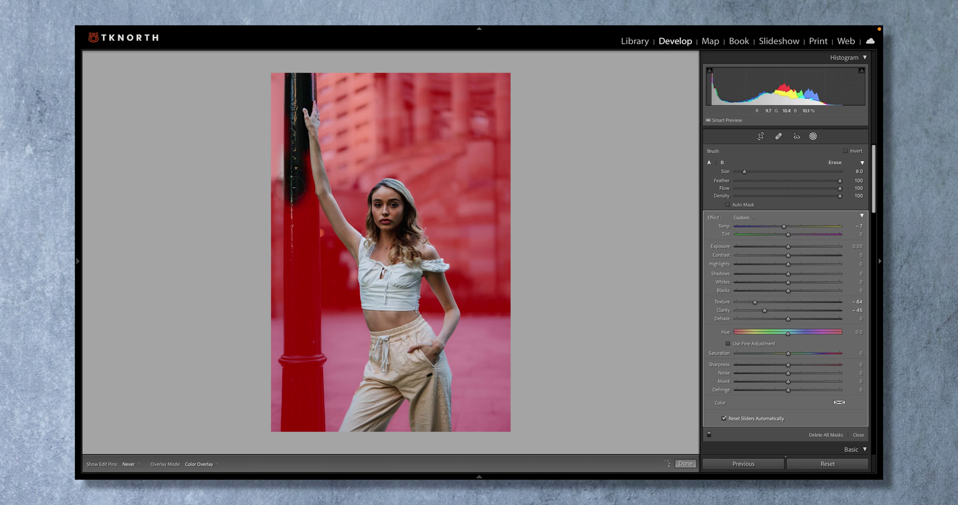
{"action": "key", "text": "h"}
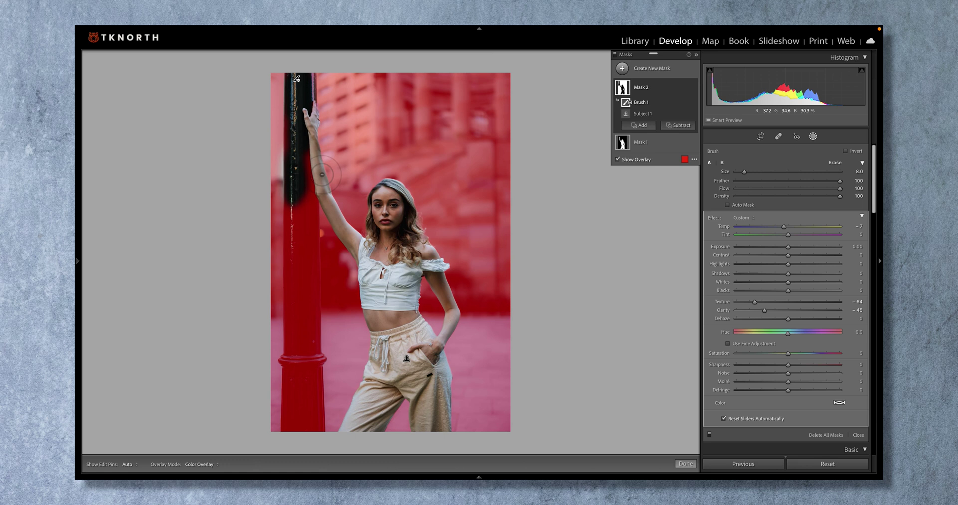
{"action": "key", "text": "ctrl+z"}
{"action": "key", "text": "ctrl+z"}
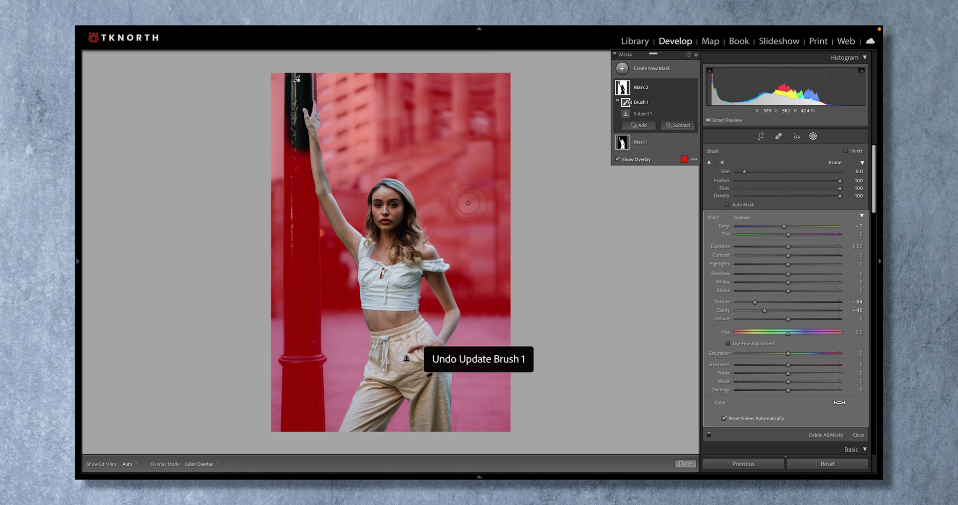
Enable Auto Mask and subtract the rest of the pole down to its base from the background mask.
{"action": "left_click", "coordinate": [743, 206]}
{"action": "key", "text": "h"}
{"action": "mouse_move", "coordinate": [299, 154]}
{"action": "left_mouse_down"}
{"action": "mouse_move", "coordinate": [290, 127]}
{"action": "mouse_move", "coordinate": [304, 183]}
{"action": "mouse_move", "coordinate": [305, 163]}
{"action": "mouse_move", "coordinate": [304, 212]}
{"action": "mouse_move", "coordinate": [296, 221]}
{"action": "mouse_move", "coordinate": [292, 207]}
{"action": "mouse_move", "coordinate": [291, 221]}
{"action": "mouse_move", "coordinate": [300, 224]}
{"action": "mouse_move", "coordinate": [301, 213]}
{"action": "mouse_move", "coordinate": [298, 255]}
{"action": "mouse_move", "coordinate": [308, 227]}
{"action": "mouse_move", "coordinate": [298, 275]}
{"action": "mouse_move", "coordinate": [300, 292]}
{"action": "mouse_move", "coordinate": [307, 261]}
{"action": "mouse_move", "coordinate": [298, 307]}
{"action": "mouse_move", "coordinate": [309, 308]}
{"action": "mouse_move", "coordinate": [293, 399]}
{"action": "mouse_move", "coordinate": [312, 370]}
{"action": "mouse_move", "coordinate": [319, 414]}
{"action": "left_mouse_up"}
{"action": "key", "text": "h"}
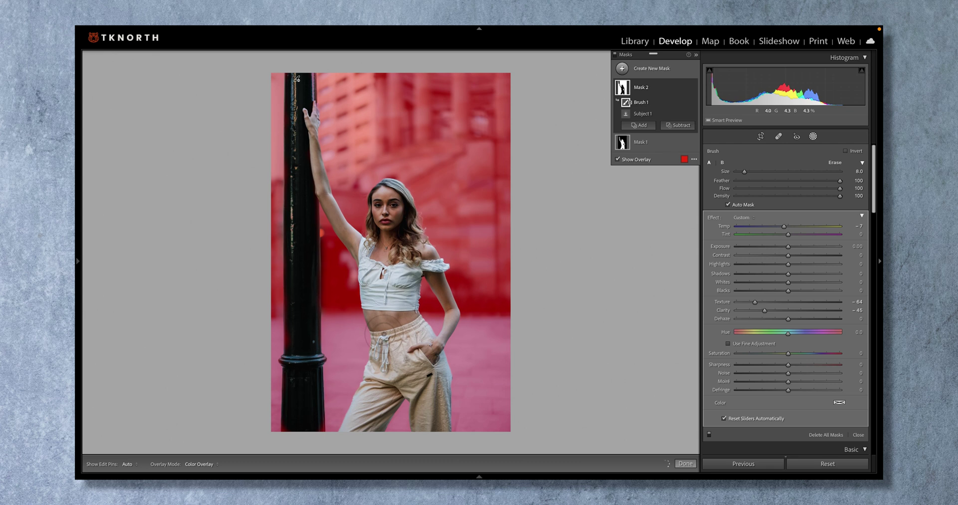
Hide the overlay and compare the portrait with the background mask off and on.
{"action": "mouse_move", "coordinate": [678, 105]}
{"action": "left_click", "coordinate": [637, 161]}
{"action": "mouse_move", "coordinate": [687, 90]}
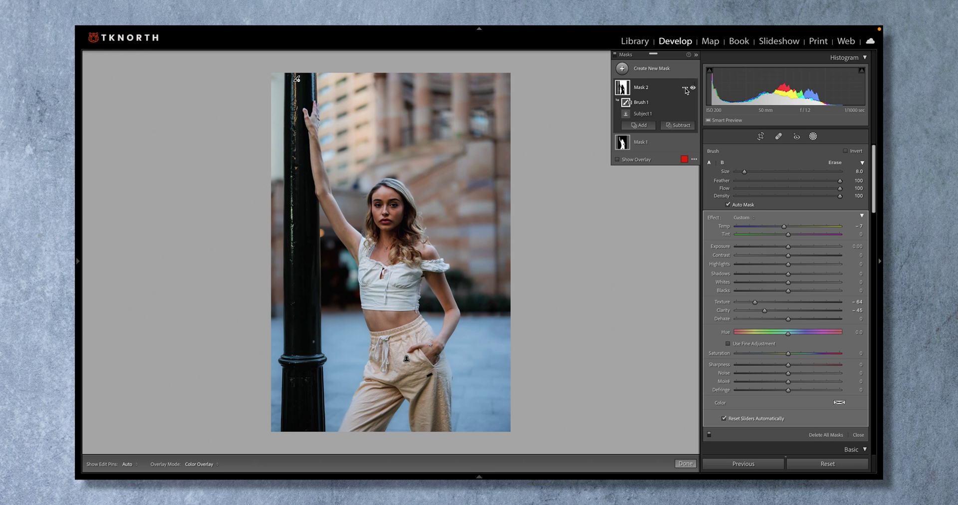
{"action": "left_click", "coordinate": [693, 89]}
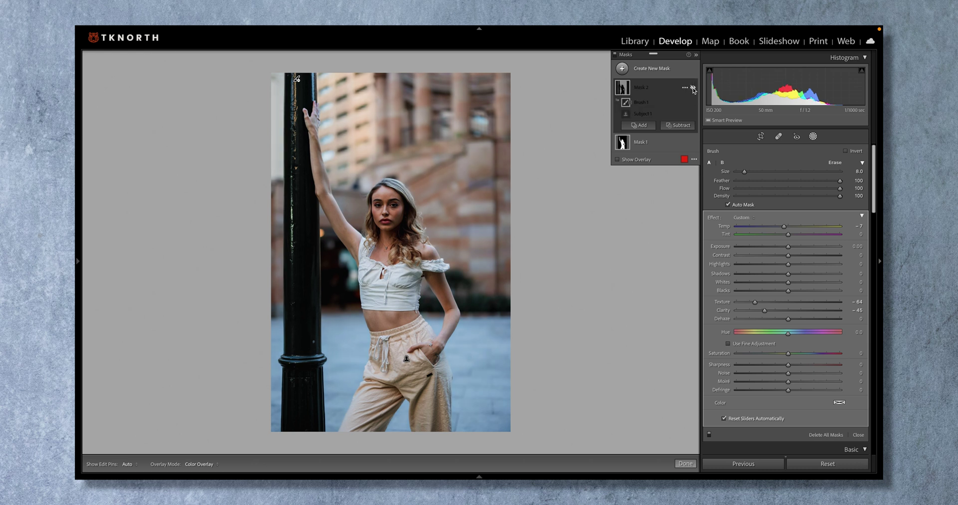
{"action": "left_click", "coordinate": [693, 88]}
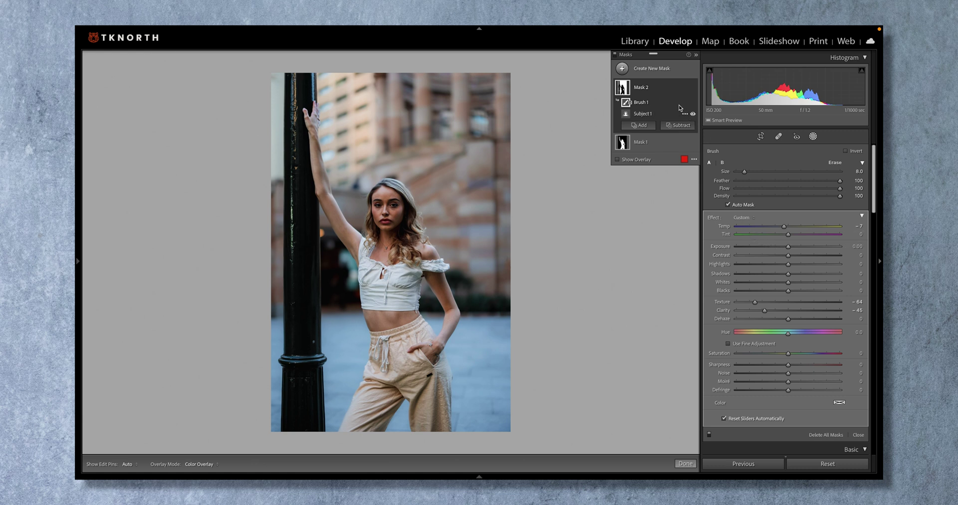
Add a large radial gradient mask centred outside the photo, reaching over the upper-right background buildings.
{"action": "left_click", "coordinate": [626, 70]}
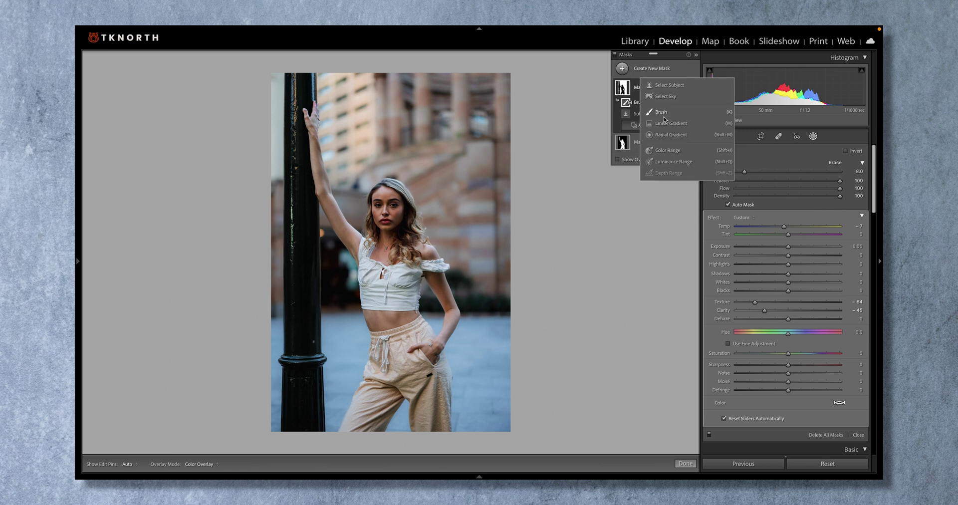
{"action": "left_click", "coordinate": [679, 140]}
{"action": "left_click_drag", "start_coordinate": [524, 112], "coordinate": [675, 248]}
{"action": "left_click_drag", "start_coordinate": [524, 112], "coordinate": [579, 135]}
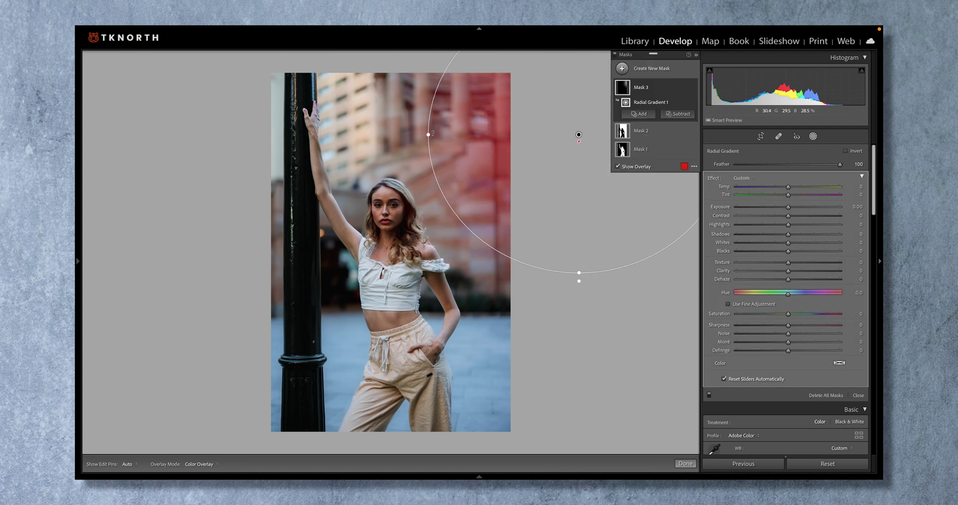
Set the radial mask to exposure 0.98, temp 36, texture -30, clarity -39 and dehaze -15, and stretch it wider and taller.
{"action": "left_click_drag", "start_coordinate": [788, 206], "coordinate": [796, 205]}
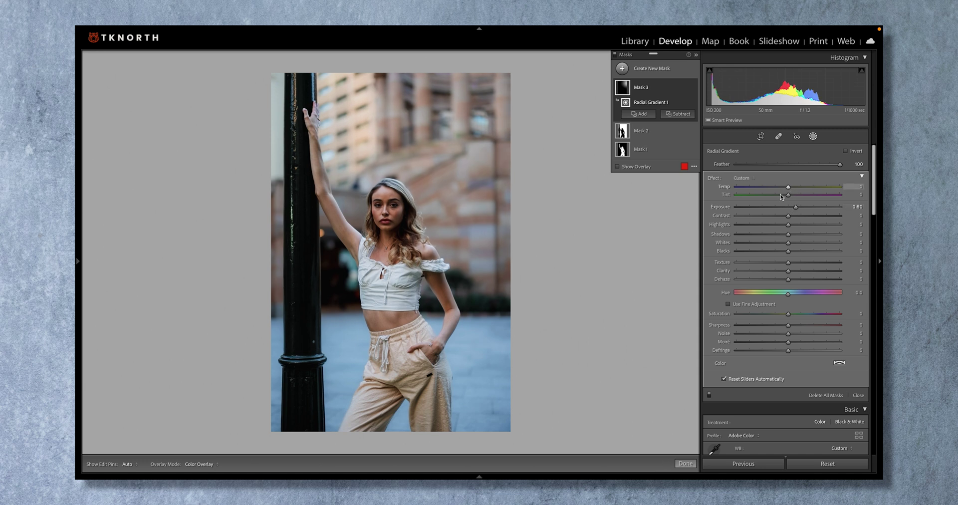
{"action": "left_click_drag", "start_coordinate": [788, 187], "coordinate": [803, 190]}
{"action": "mouse_move", "coordinate": [788, 270]}
{"action": "left_mouse_down"}
{"action": "mouse_move", "coordinate": [767, 272]}
{"action": "mouse_move", "coordinate": [772, 262]}
{"action": "mouse_move", "coordinate": [780, 277]}
{"action": "left_mouse_up"}
{"action": "left_click_drag", "start_coordinate": [797, 207], "coordinate": [801, 208]}
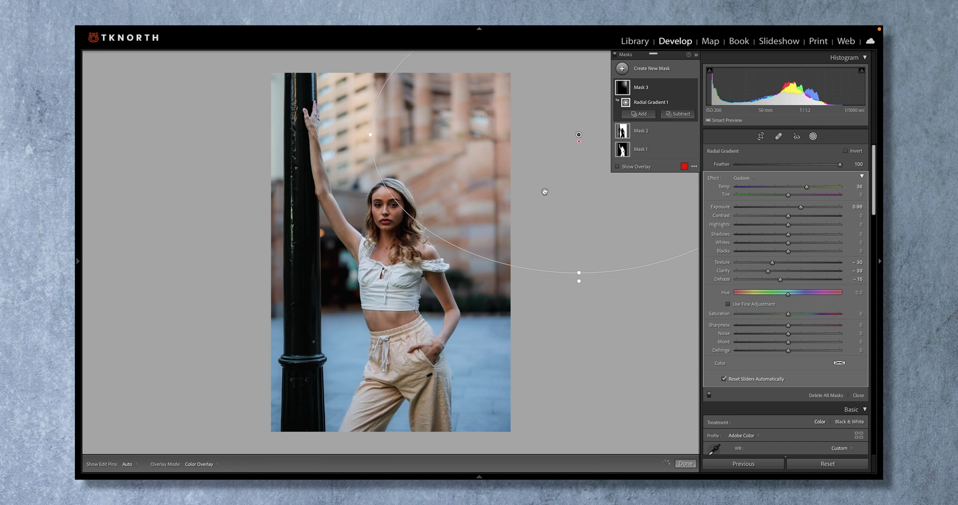
{"action": "left_click_drag", "start_coordinate": [580, 274], "coordinate": [579, 365]}
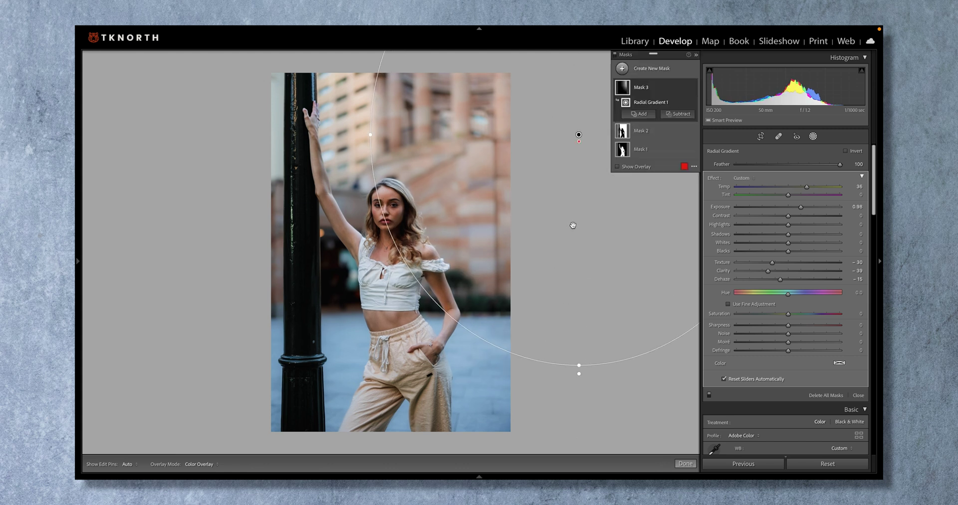
{"action": "left_click", "coordinate": [572, 223]}
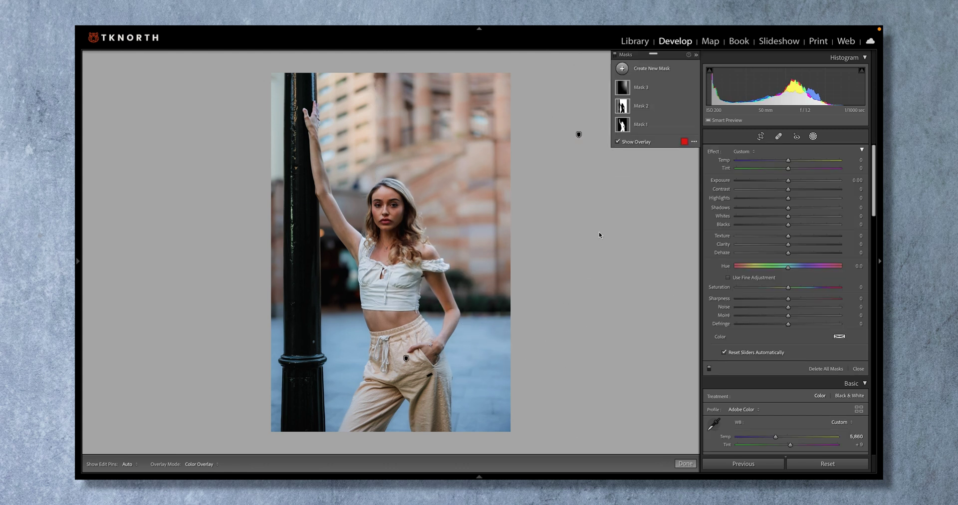
Compare the portrait with the radial, background and woman masks each switched off and on in turn.
{"action": "left_click", "coordinate": [693, 87]}
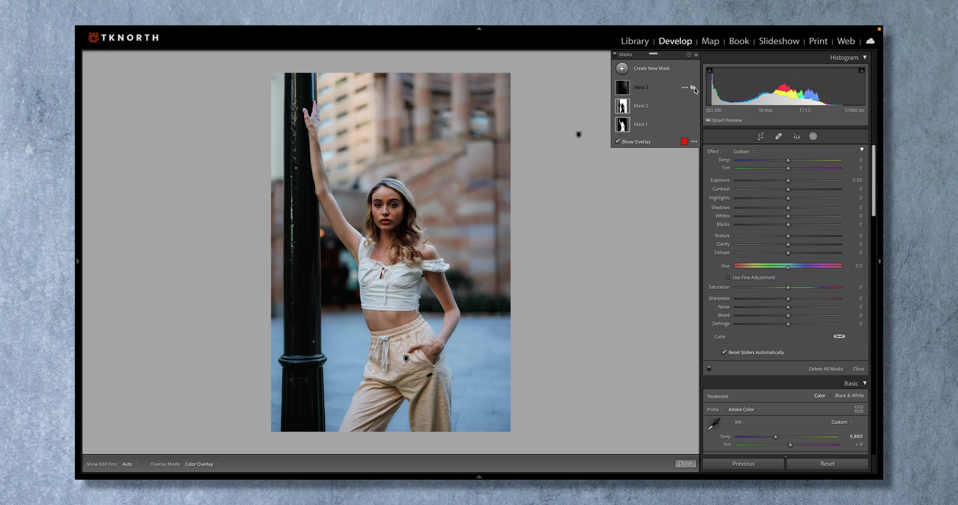
{"action": "left_click", "coordinate": [693, 88]}
{"action": "left_click", "coordinate": [692, 106]}
{"action": "left_click", "coordinate": [693, 106]}
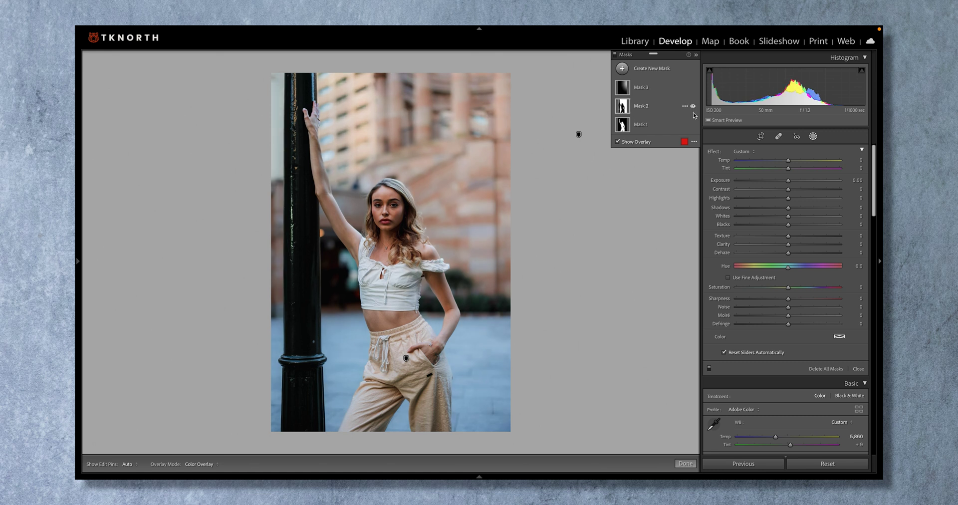
{"action": "left_click", "coordinate": [693, 126]}
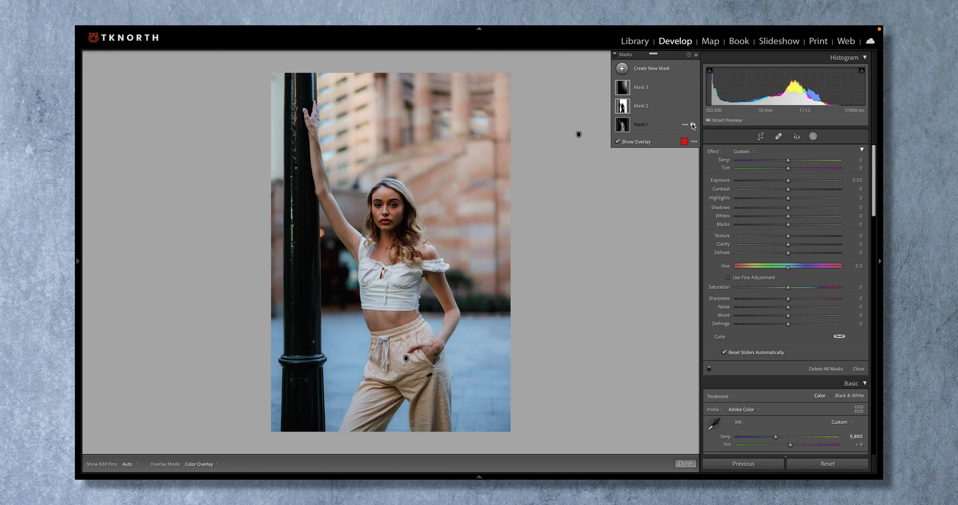
{"action": "left_click", "coordinate": [693, 126]}
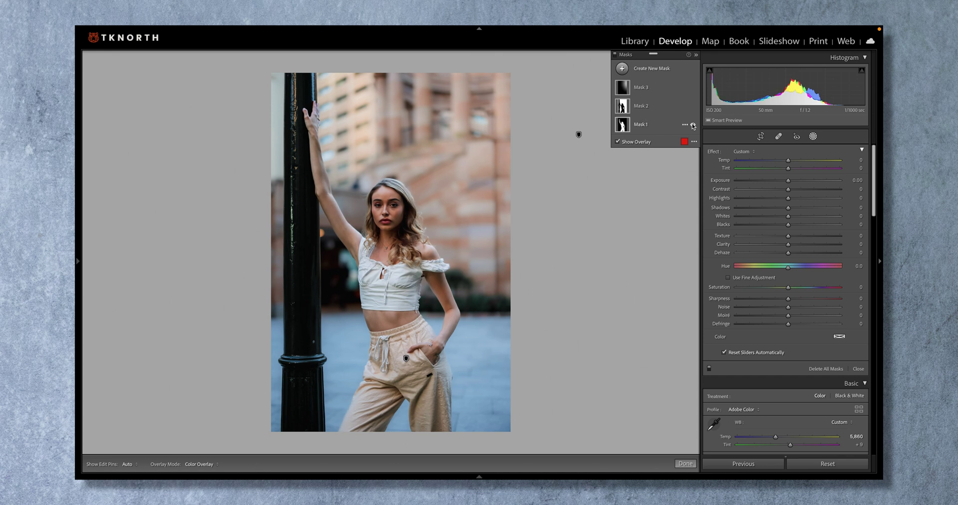
{"action": "left_click", "coordinate": [693, 126]}
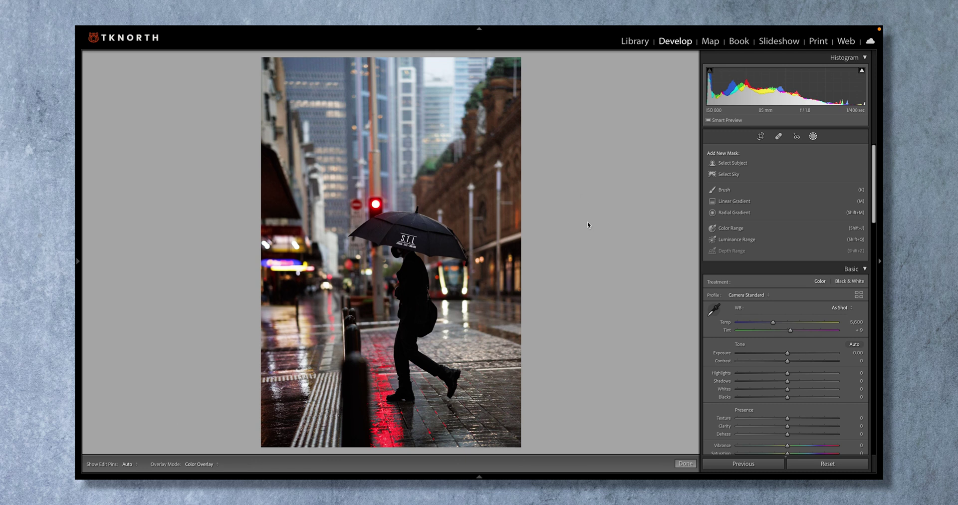
Leave masking on the rainy street photo and apply the preset Moment 09 - THESE MOMENTS v1.
{"action": "key", "text": "shift+w"}
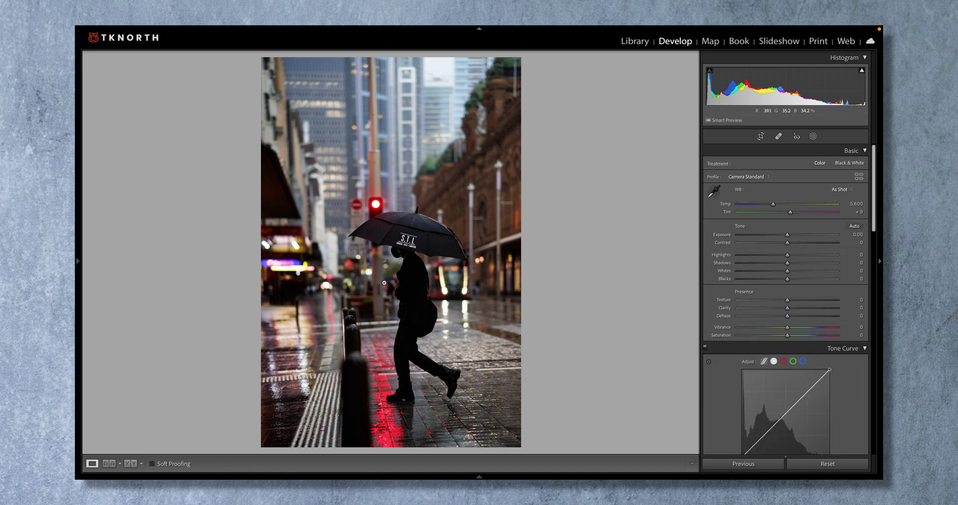
{"action": "mouse_move", "coordinate": [78, 260]}
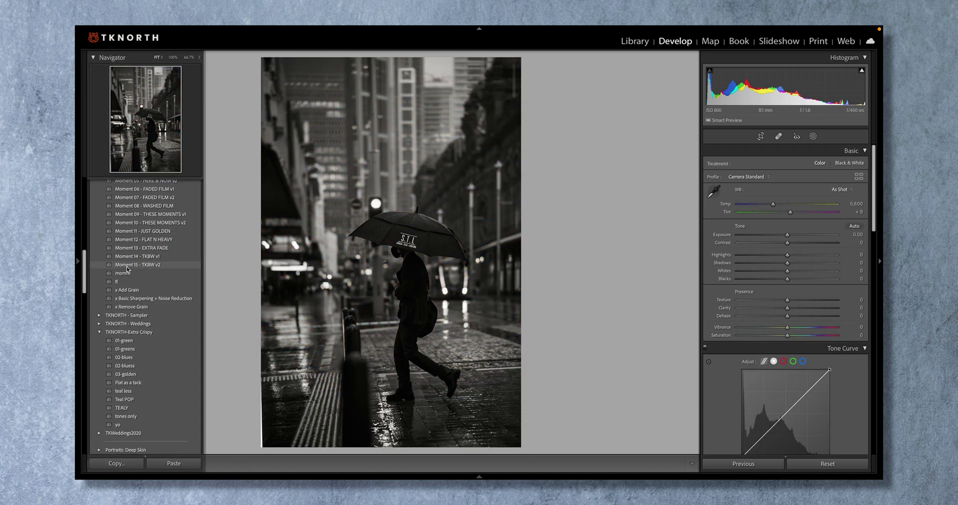
{"action": "left_click", "coordinate": [161, 215]}
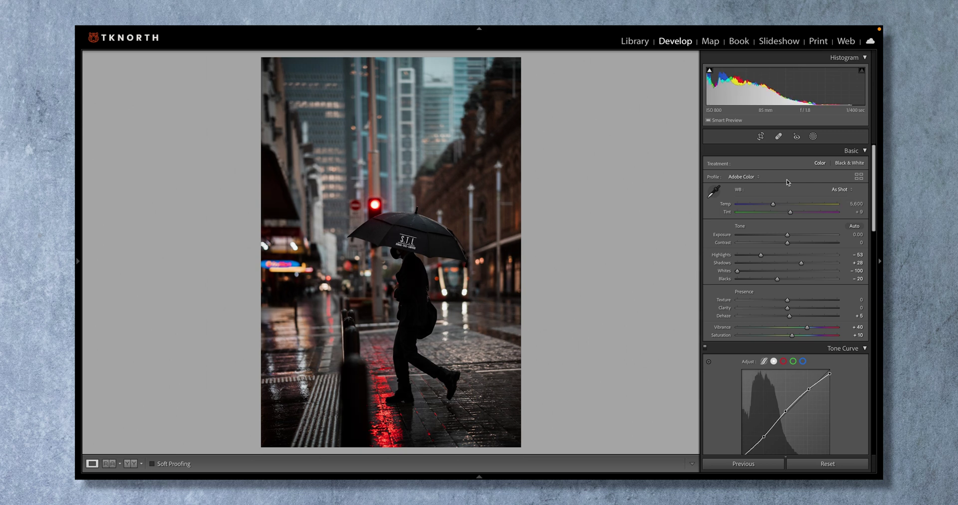
Mask the pedestrian with the umbrella using Select Subject.
{"action": "left_click", "coordinate": [813, 136]}
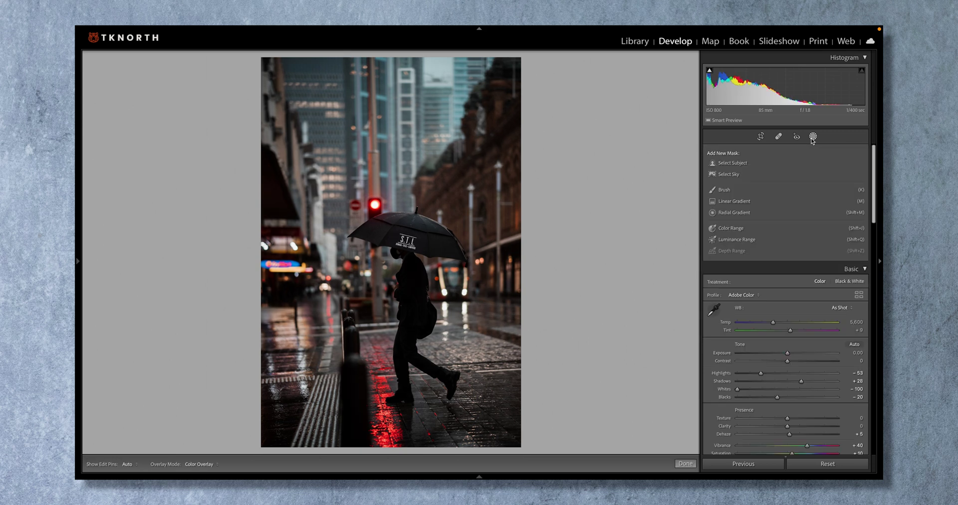
{"action": "left_click", "coordinate": [732, 164]}
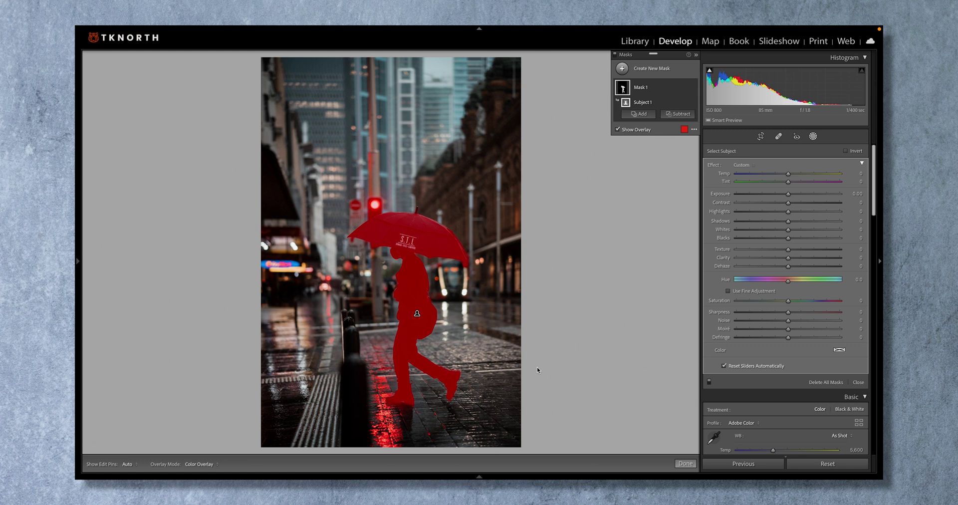
Brush away the mask's overspill around the pedestrian's front shoe and along the umbrella's edges with a subtracting brush.
{"action": "left_click", "coordinate": [417, 349]}
{"action": "left_click_drag", "start_coordinate": [376, 371], "coordinate": [648, 160]}
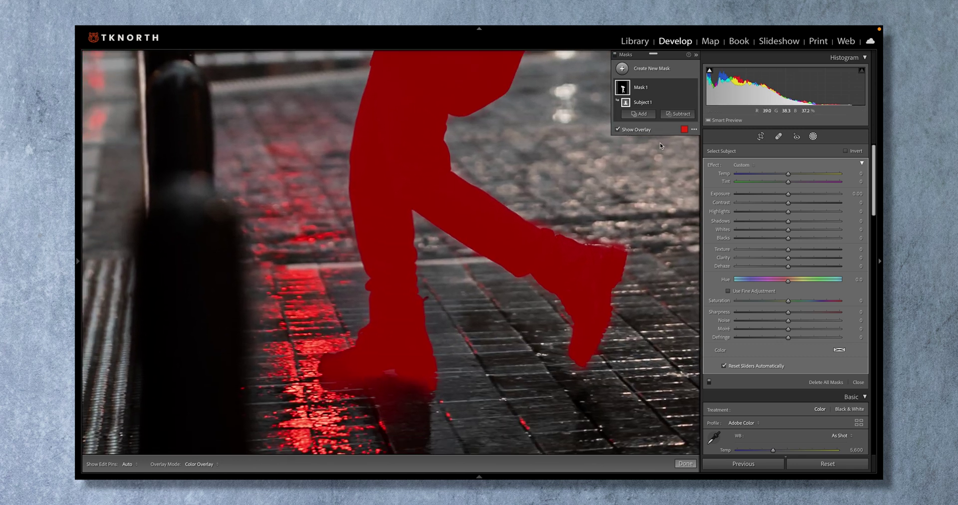
{"action": "left_click", "coordinate": [675, 114]}
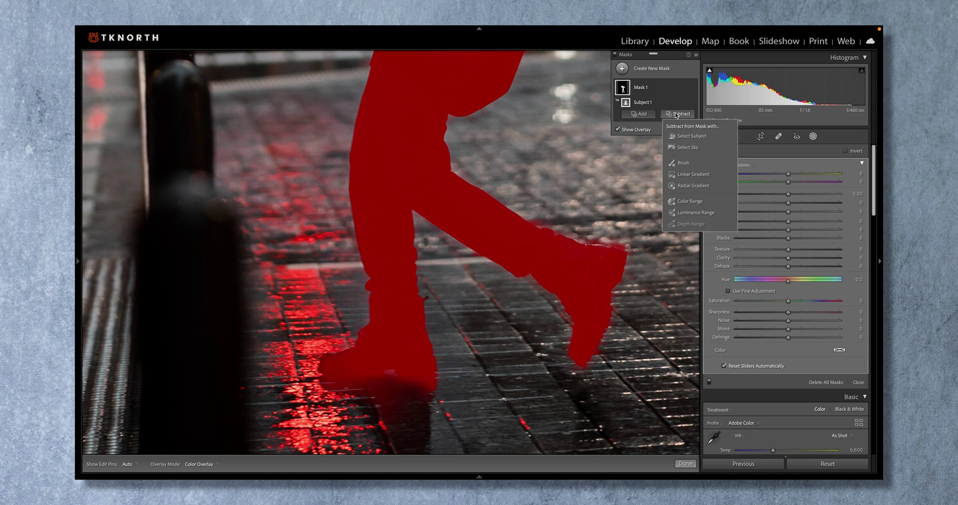
{"action": "left_click", "coordinate": [681, 165]}
{"action": "key", "text": "h"}
{"action": "mouse_move", "coordinate": [417, 387]}
{"action": "left_mouse_down"}
{"action": "mouse_move", "coordinate": [341, 385]}
{"action": "mouse_move", "coordinate": [375, 391]}
{"action": "left_mouse_up"}
{"action": "key", "text": "h"}
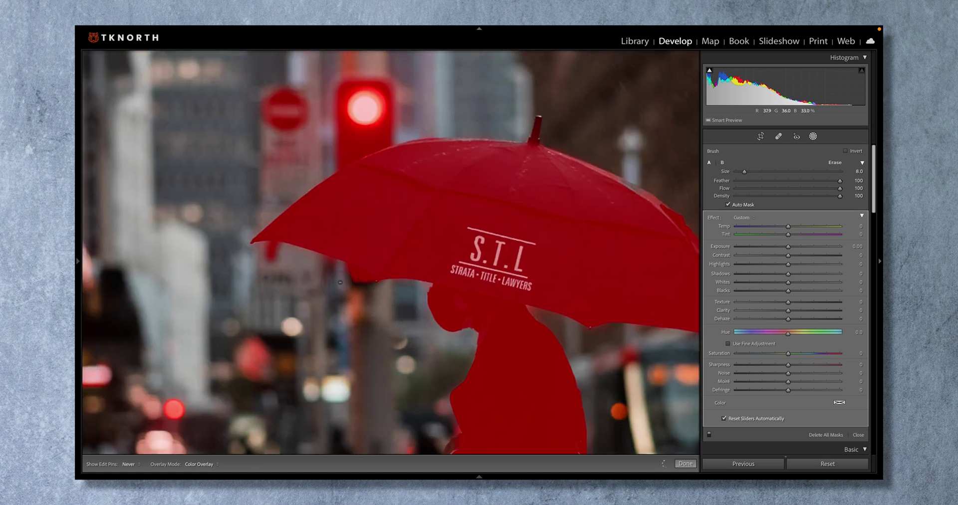
{"action": "left_click_drag", "start_coordinate": [340, 282], "coordinate": [369, 273]}
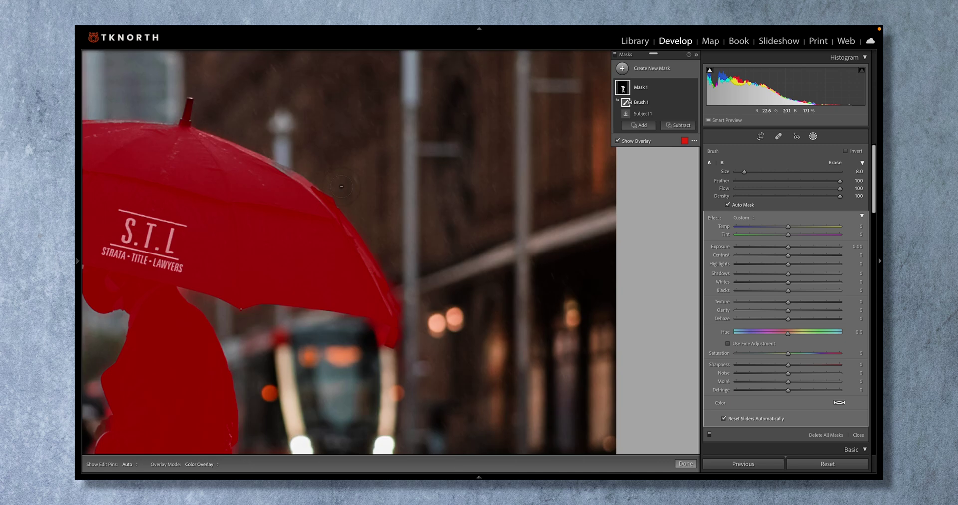
{"action": "key", "text": "z"}
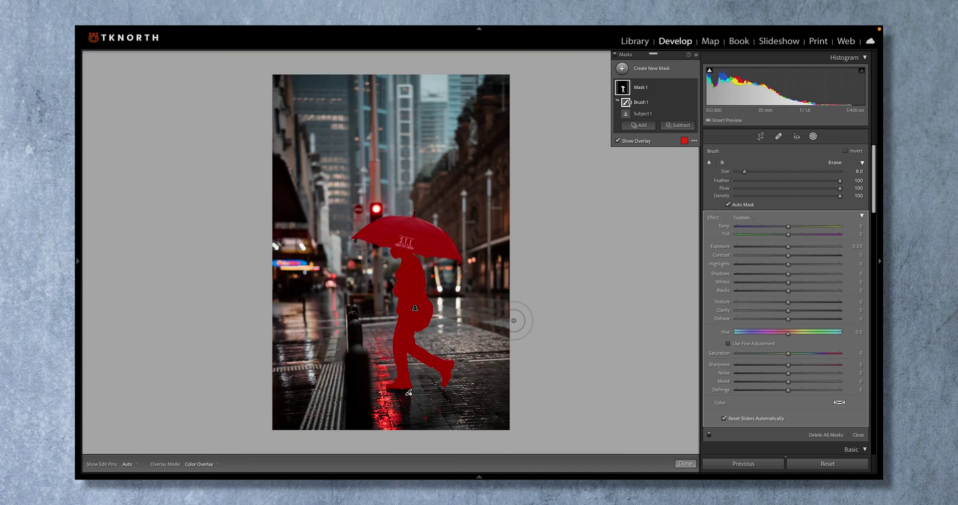
Change the mask overlay colour to green.
{"action": "left_click", "coordinate": [684, 141]}
{"action": "left_click", "coordinate": [443, 229]}
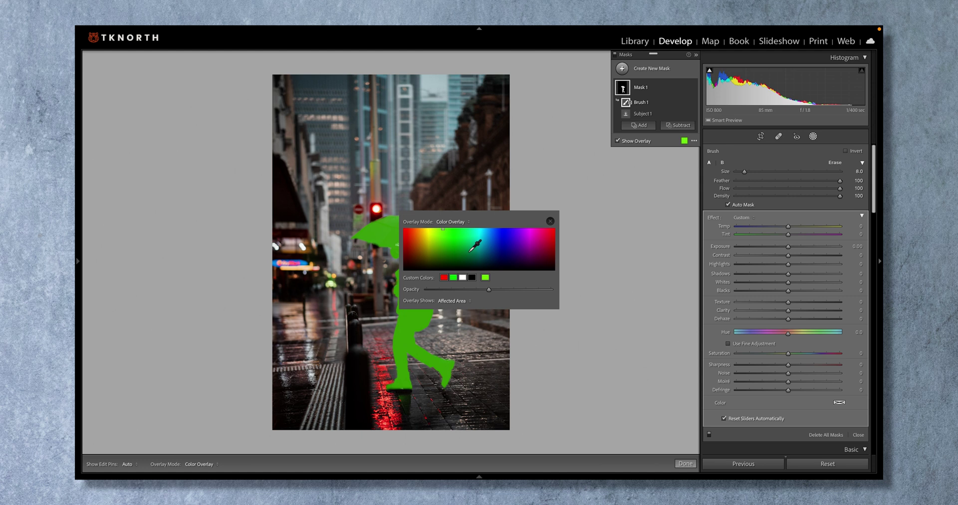
{"action": "left_click", "coordinate": [550, 221]}
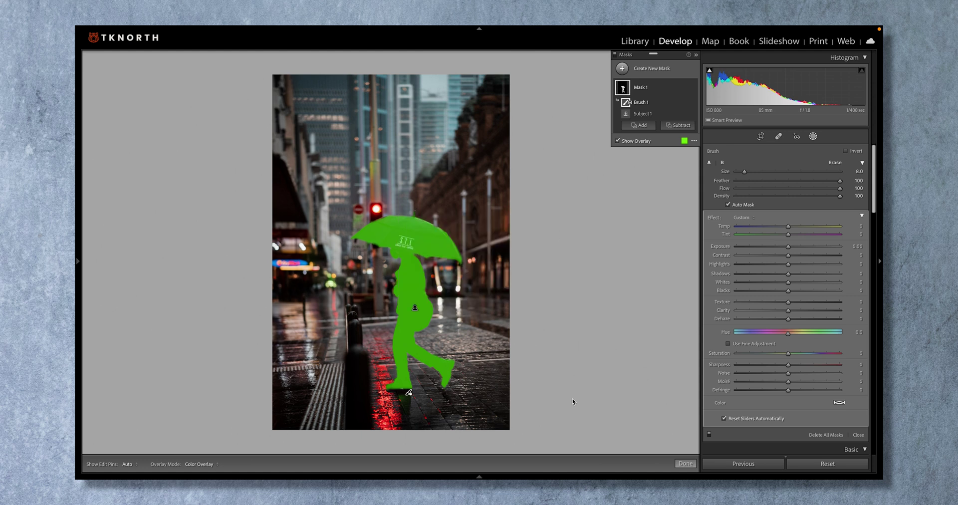
Set the pedestrian mask to exposure 0.47, contrast -14, whites 25 and clarity 13, and compare it switched off and on.
{"action": "key", "text": "o"}
{"action": "left_click_drag", "start_coordinate": [789, 246], "coordinate": [796, 246]}
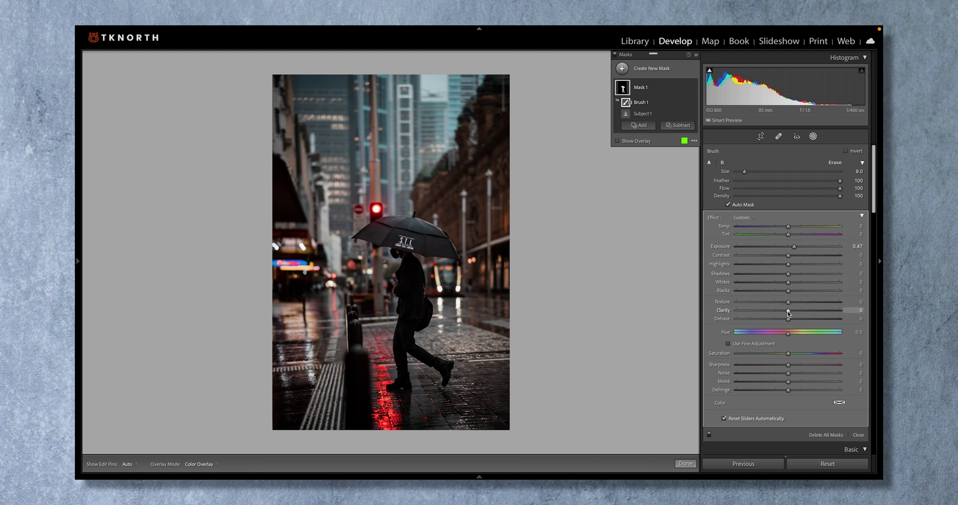
{"action": "left_click_drag", "start_coordinate": [799, 312], "coordinate": [801, 285]}
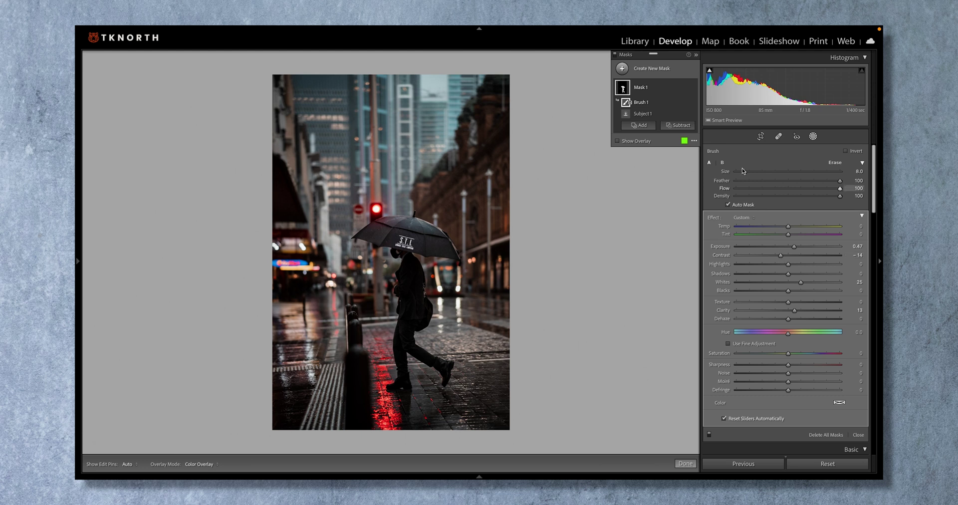
{"action": "left_click", "coordinate": [692, 88]}
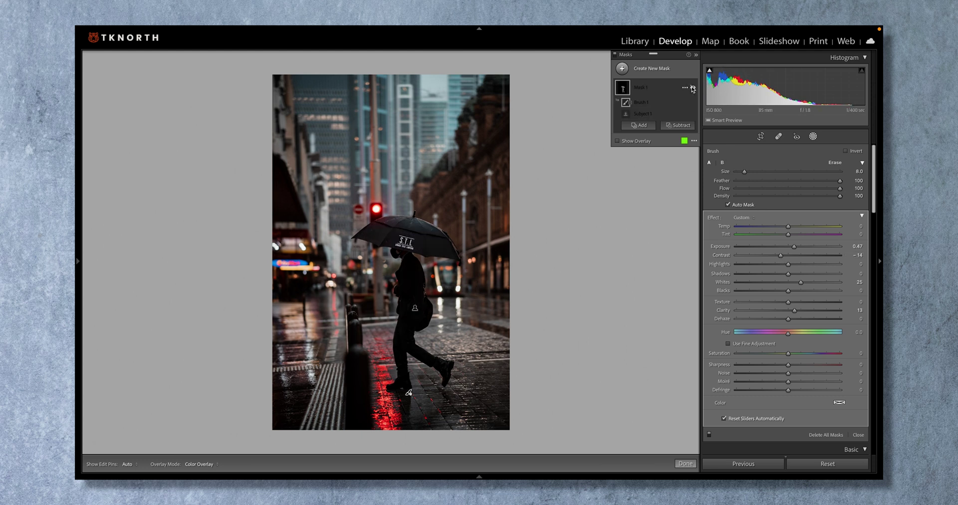
{"action": "left_click", "coordinate": [692, 89]}
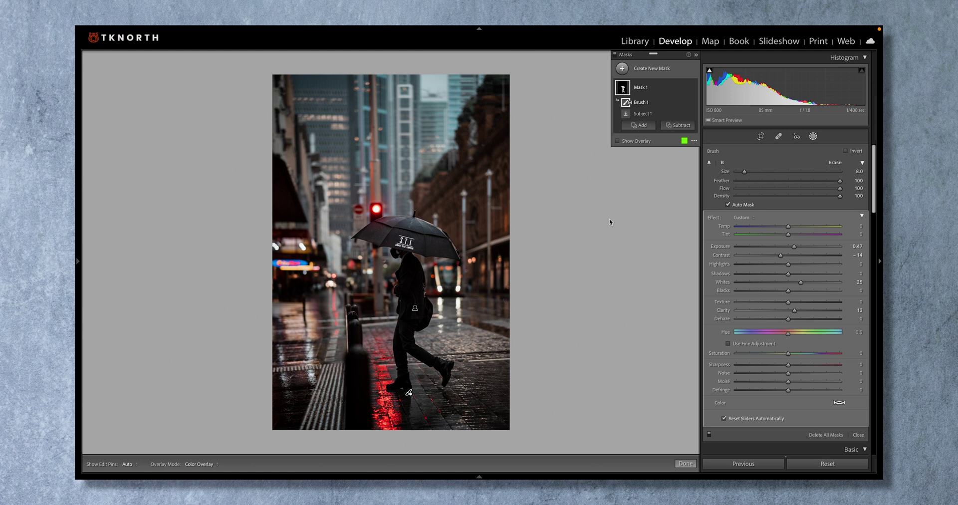
Create a radial gradient mask centred on the tram lights behind the pedestrian, and stretch it wider and taller.
{"action": "left_click", "coordinate": [623, 71]}
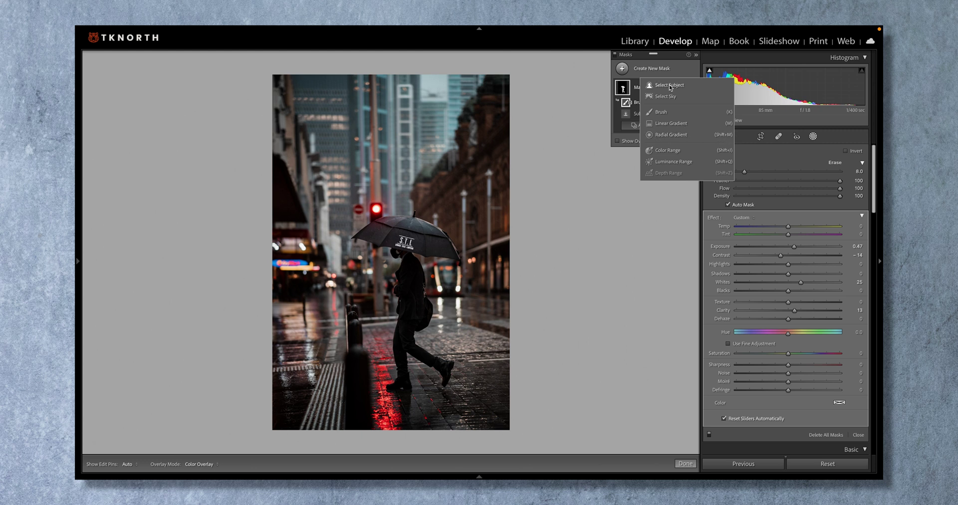
{"action": "left_click", "coordinate": [658, 72]}
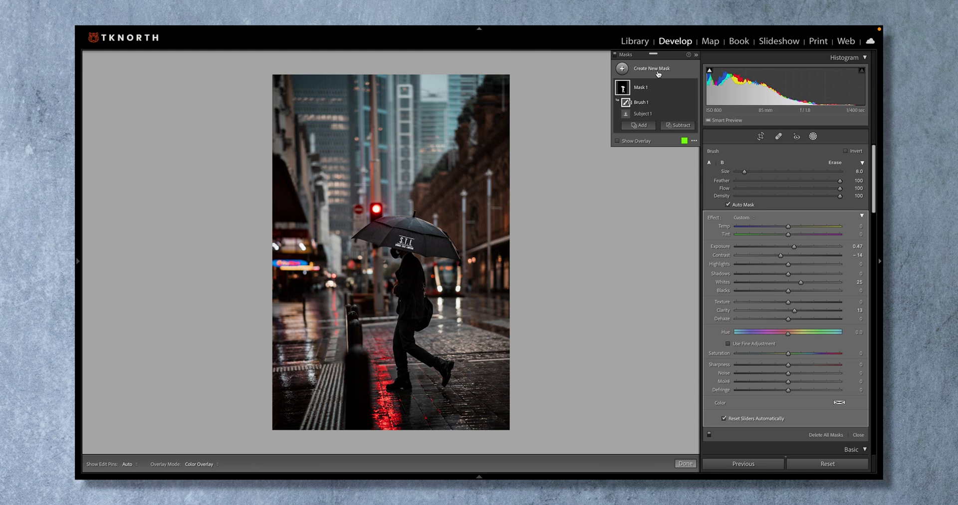
{"action": "key", "text": "shift+m"}
{"action": "left_click_drag", "start_coordinate": [443, 286], "coordinate": [518, 322]}
{"action": "mouse_move", "coordinate": [444, 286]}
{"action": "left_mouse_down"}
{"action": "mouse_move", "coordinate": [568, 320]}
{"action": "mouse_move", "coordinate": [559, 319]}
{"action": "mouse_move", "coordinate": [586, 300]}
{"action": "mouse_move", "coordinate": [451, 282]}
{"action": "left_mouse_up"}
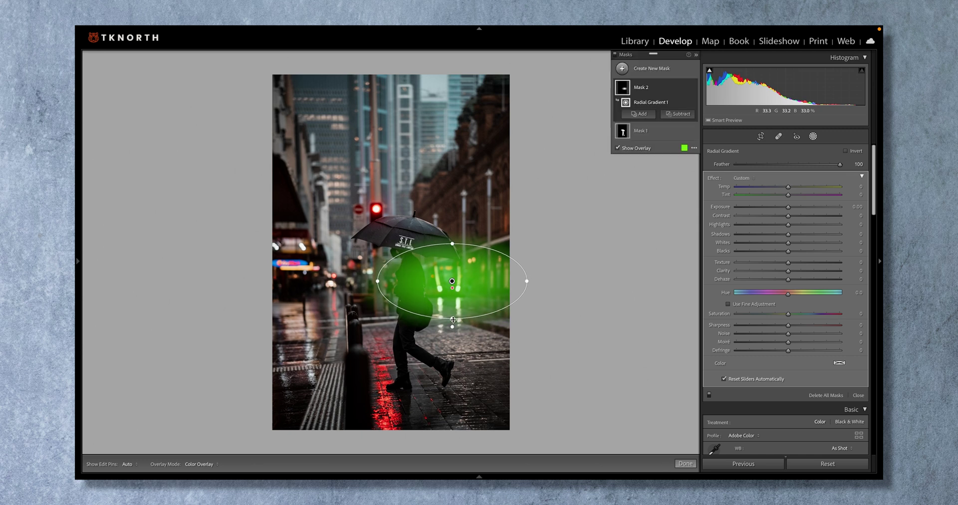
{"action": "left_click_drag", "start_coordinate": [451, 318], "coordinate": [450, 353]}
{"action": "left_click_drag", "start_coordinate": [378, 281], "coordinate": [322, 280]}
Set the radial mask to exposure 0.98, temp 64, texture -59, clarity -31 and dehaze -16, and shift it slightly towards the pedestrian.
{"action": "left_click_drag", "start_coordinate": [787, 207], "coordinate": [821, 190]}
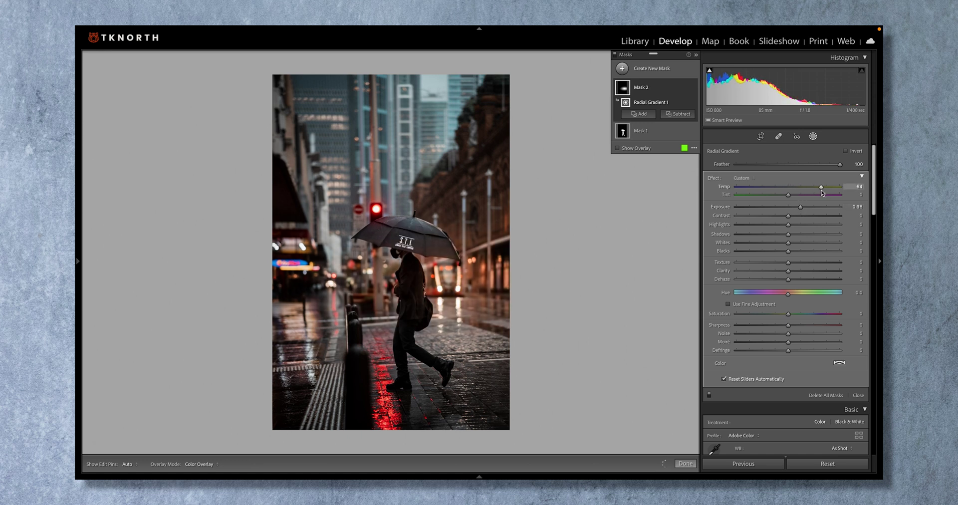
{"action": "left_click_drag", "start_coordinate": [789, 280], "coordinate": [757, 263]}
{"action": "left_click", "coordinate": [776, 263]}
{"action": "left_click_drag", "start_coordinate": [452, 280], "coordinate": [441, 286]}
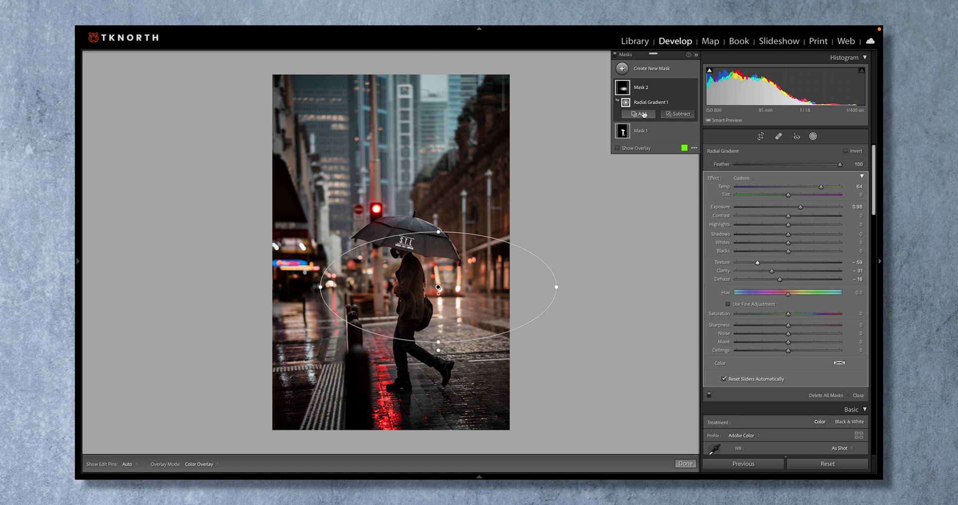
Subtract the pedestrian from the radial mask using Select Subject, and adjust the glow's position behind the figure.
{"action": "left_click", "coordinate": [680, 114]}
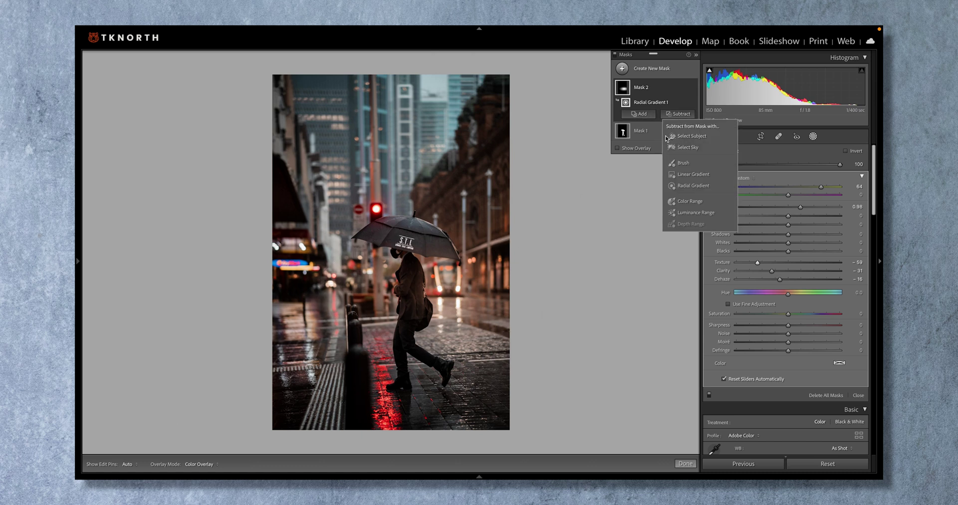
{"action": "left_click", "coordinate": [707, 138]}
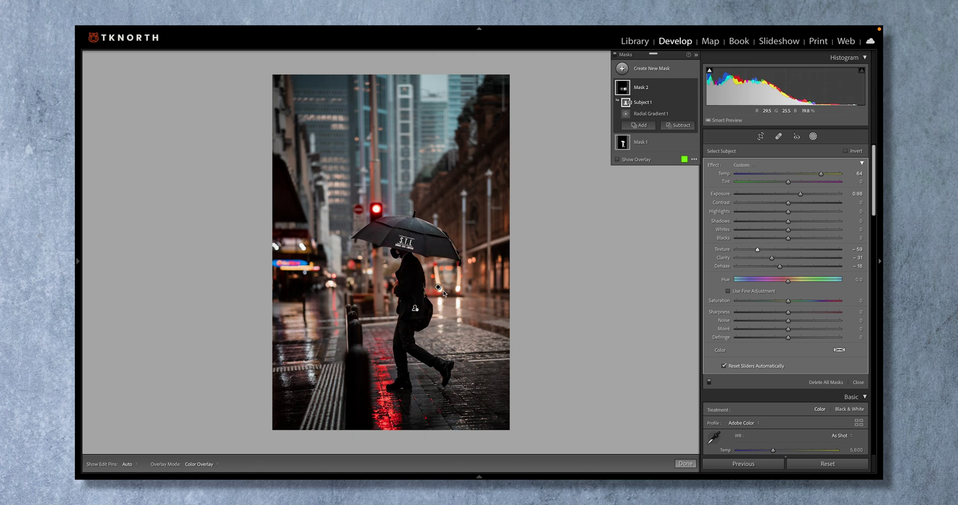
{"action": "left_click_drag", "start_coordinate": [443, 290], "coordinate": [426, 277]}
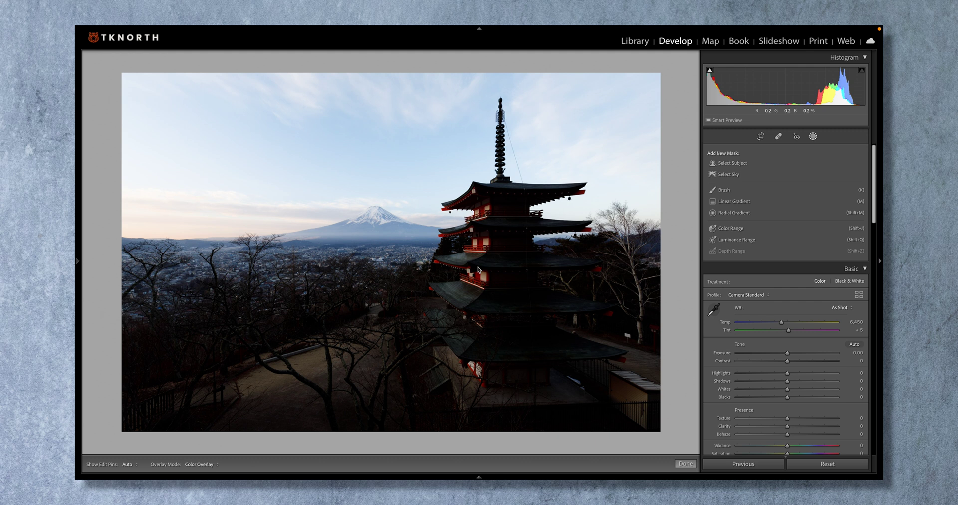
Mask the pagoda photo's foreground with an inverted Select Sky mask, and set its exposure to 0.84 with slightly lowered shadows.
{"action": "left_click", "coordinate": [724, 175]}
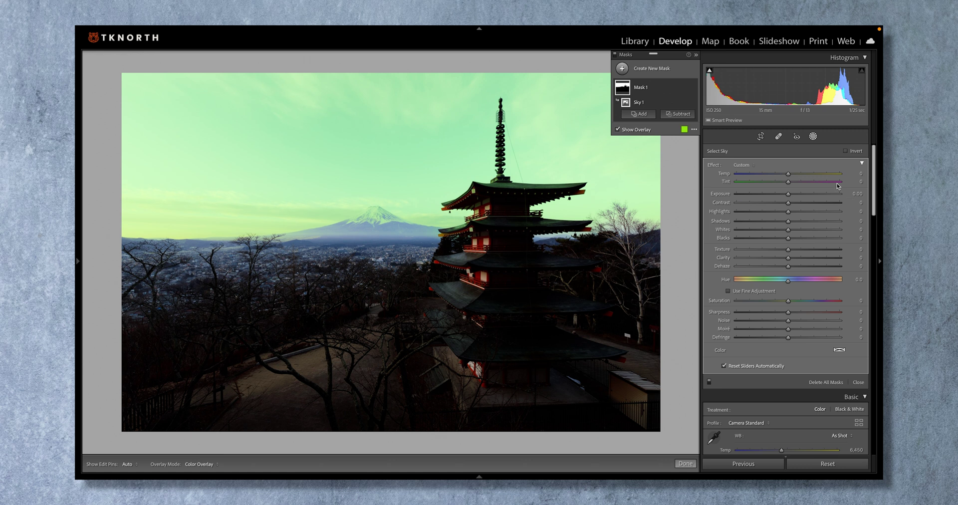
{"action": "left_click", "coordinate": [846, 151]}
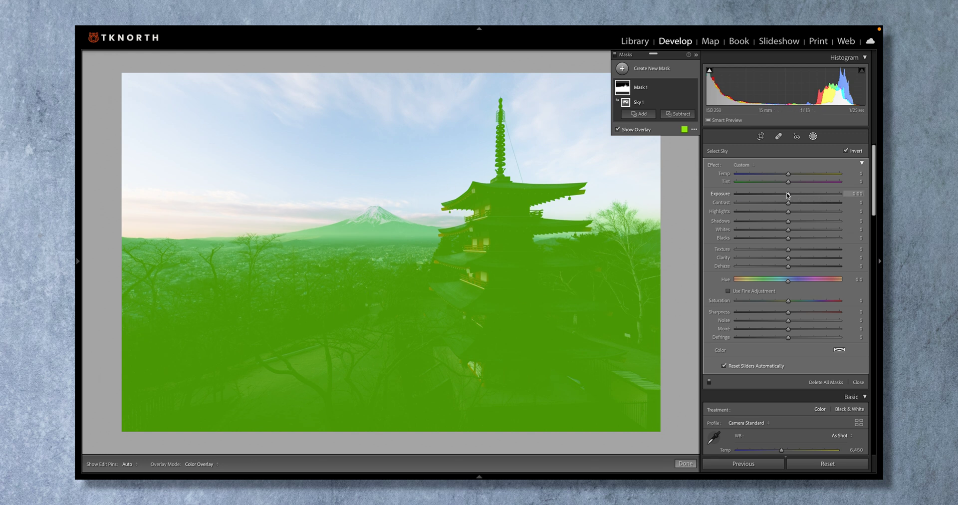
{"action": "left_click_drag", "start_coordinate": [789, 194], "coordinate": [801, 194]}
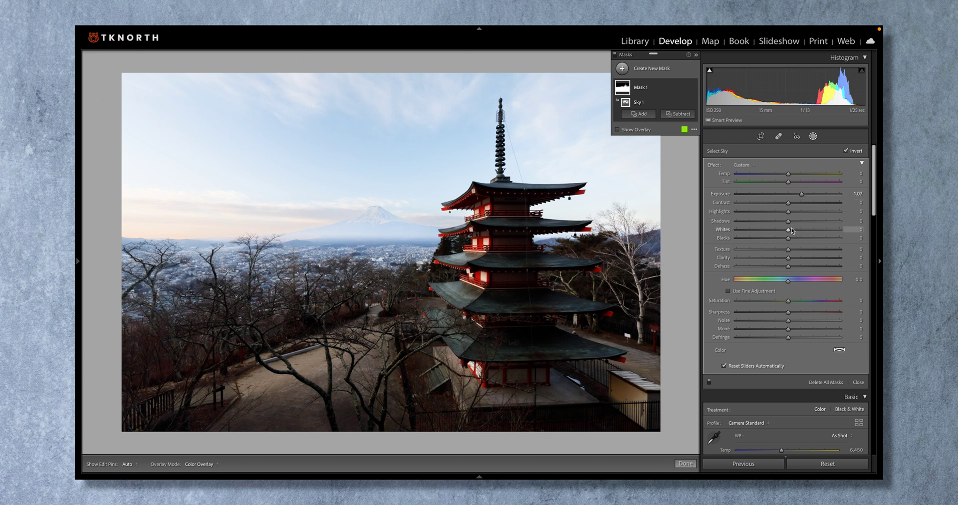
{"action": "mouse_move", "coordinate": [788, 221]}
{"action": "left_mouse_down"}
{"action": "mouse_move", "coordinate": [797, 224]}
{"action": "mouse_move", "coordinate": [787, 223]}
{"action": "left_mouse_up"}
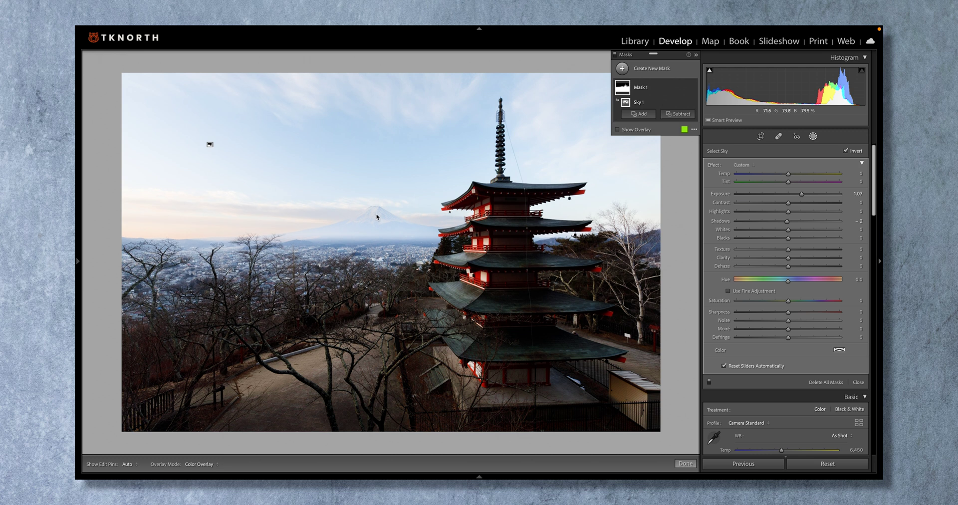
{"action": "key", "text": "ctrl+z"}
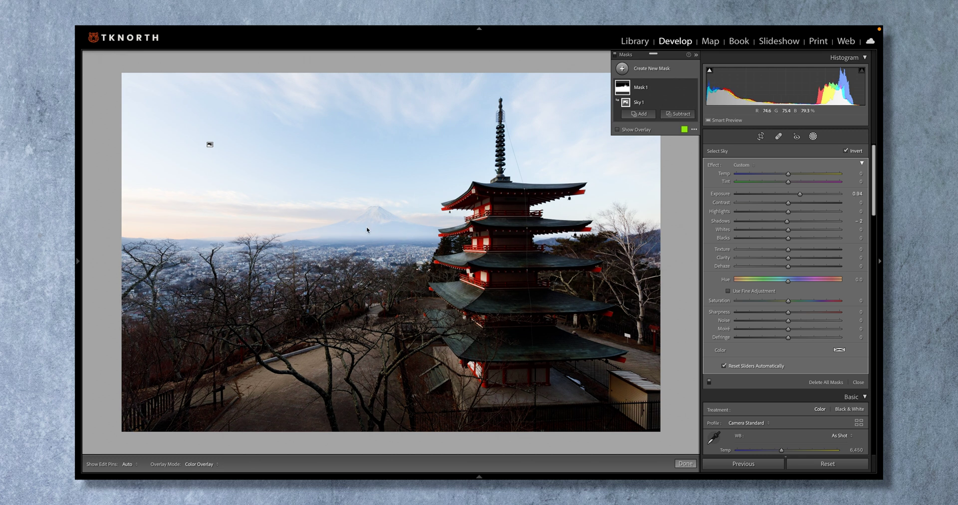
Subtract a wide, flat radial gradient centred on the snow-capped mountain from the foreground mask.
{"action": "left_click", "coordinate": [673, 114]}
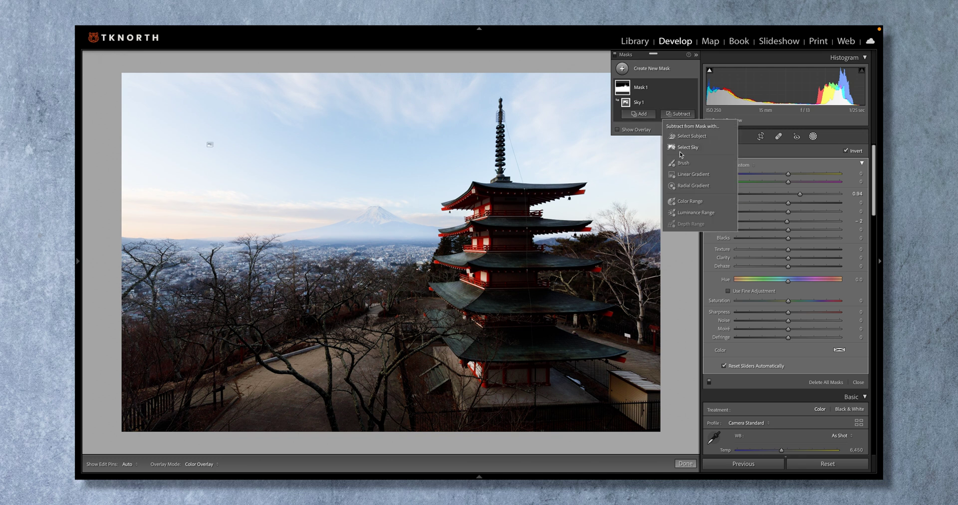
{"action": "left_click", "coordinate": [682, 185]}
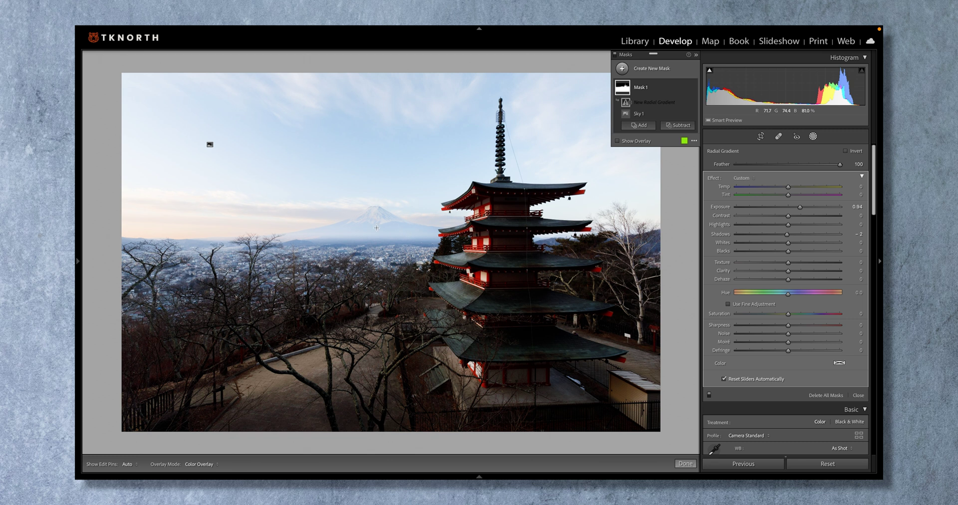
{"action": "mouse_move", "coordinate": [364, 214]}
{"action": "left_mouse_down"}
{"action": "mouse_move", "coordinate": [493, 246]}
{"action": "mouse_move", "coordinate": [368, 218]}
{"action": "left_mouse_up"}
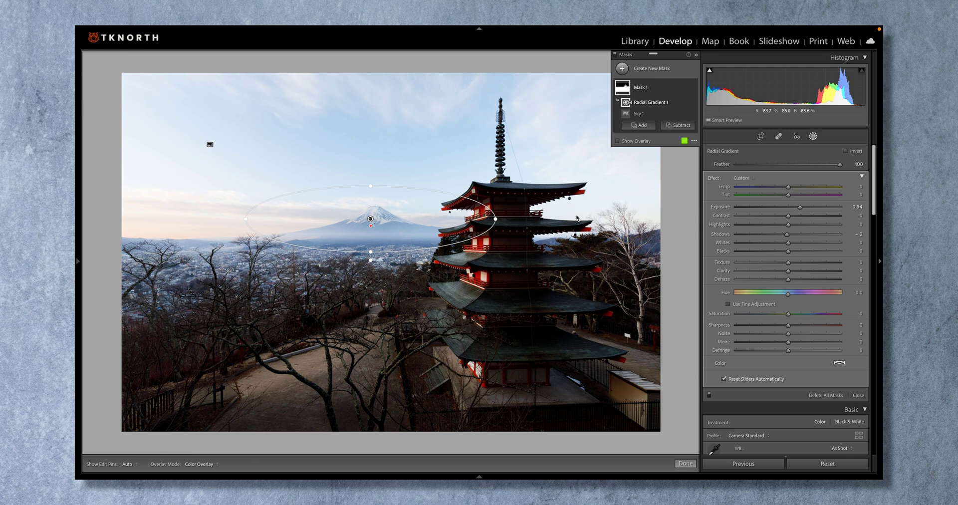
{"action": "key", "text": "ctrl+z"}
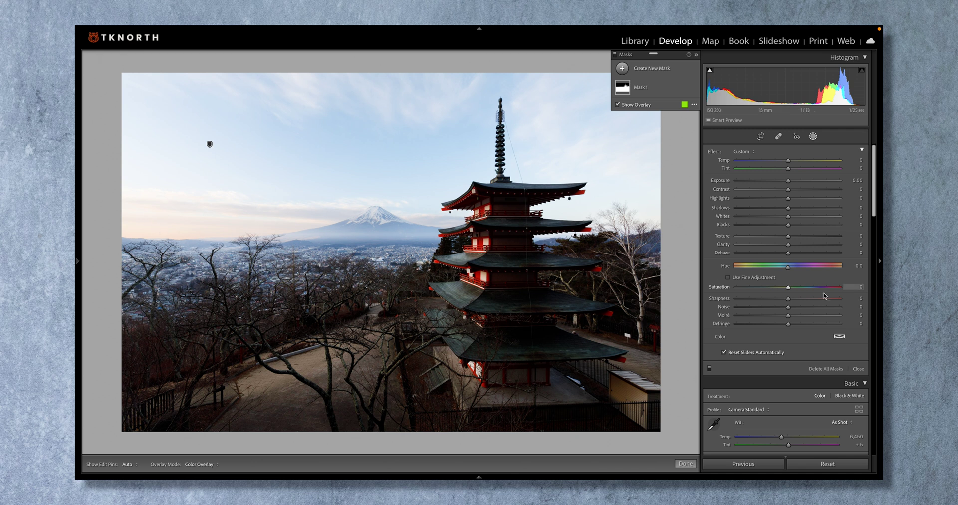
Create a second mask with Select Sky and subtract the snow-capped mountain from it with a brush.
{"action": "left_click", "coordinate": [620, 71]}
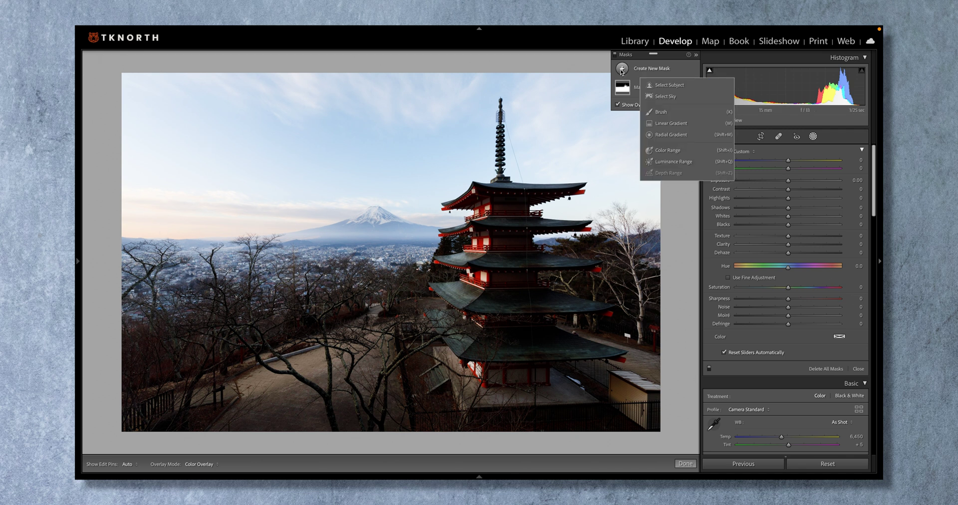
{"action": "left_click", "coordinate": [662, 98]}
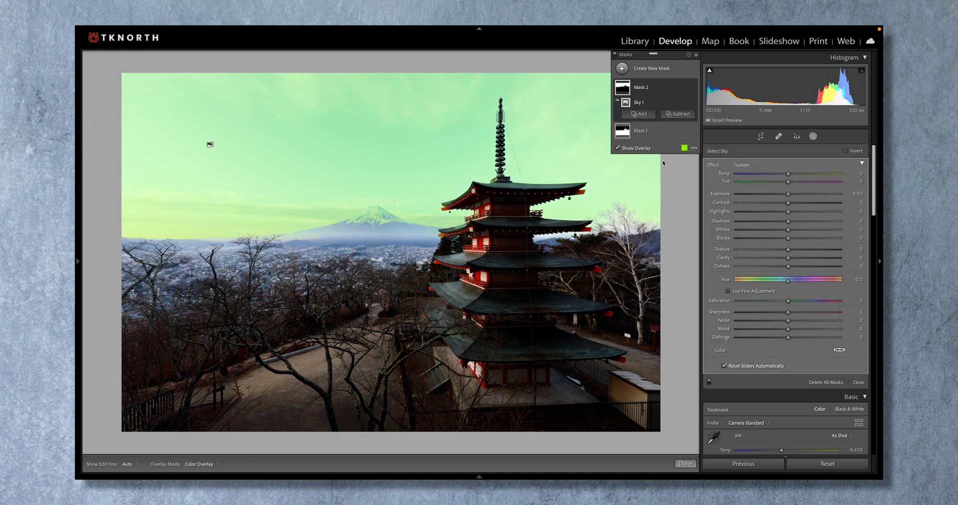
{"action": "left_click", "coordinate": [674, 115]}
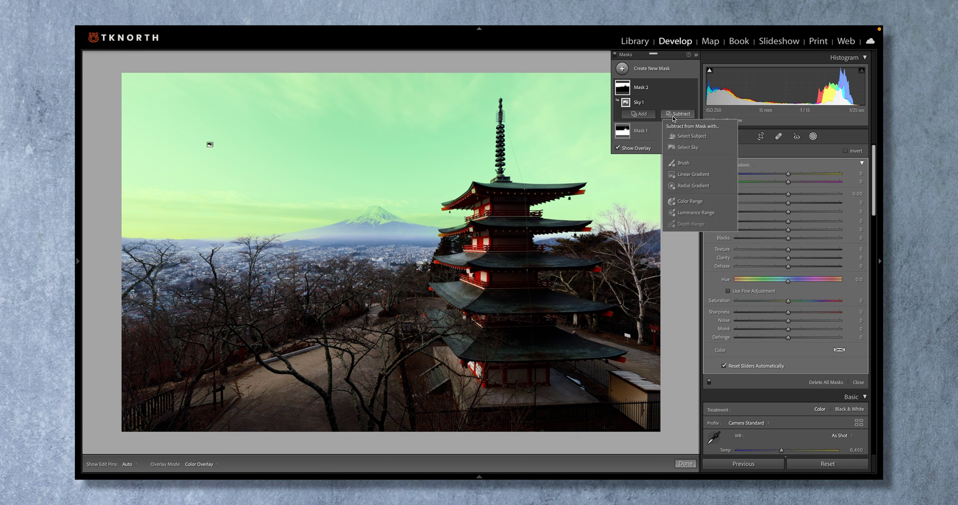
{"action": "left_click", "coordinate": [680, 161]}
{"action": "key", "text": "z"}
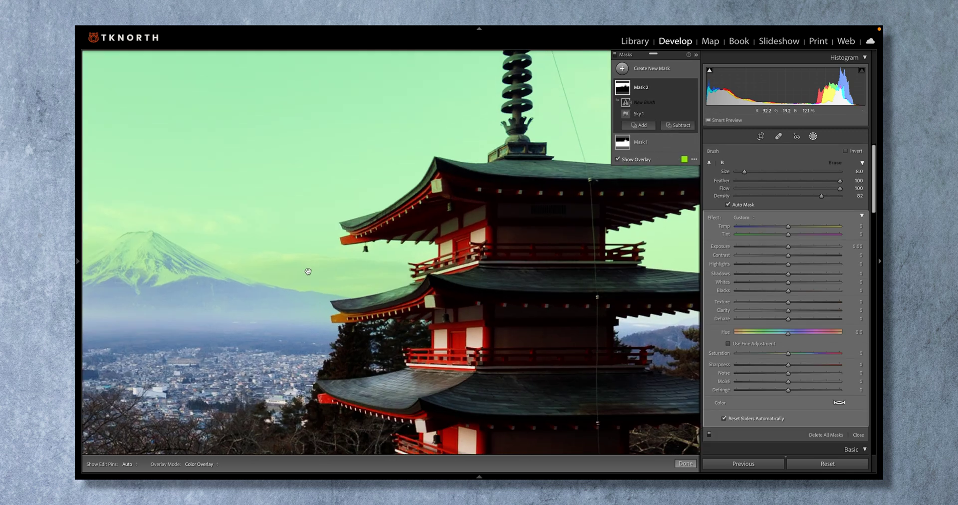
{"action": "key", "text": "h"}
{"action": "mouse_move", "coordinate": [380, 207]}
{"action": "left_mouse_down"}
{"action": "mouse_move", "coordinate": [421, 224]}
{"action": "mouse_move", "coordinate": [456, 221]}
{"action": "mouse_move", "coordinate": [588, 257]}
{"action": "left_mouse_up"}
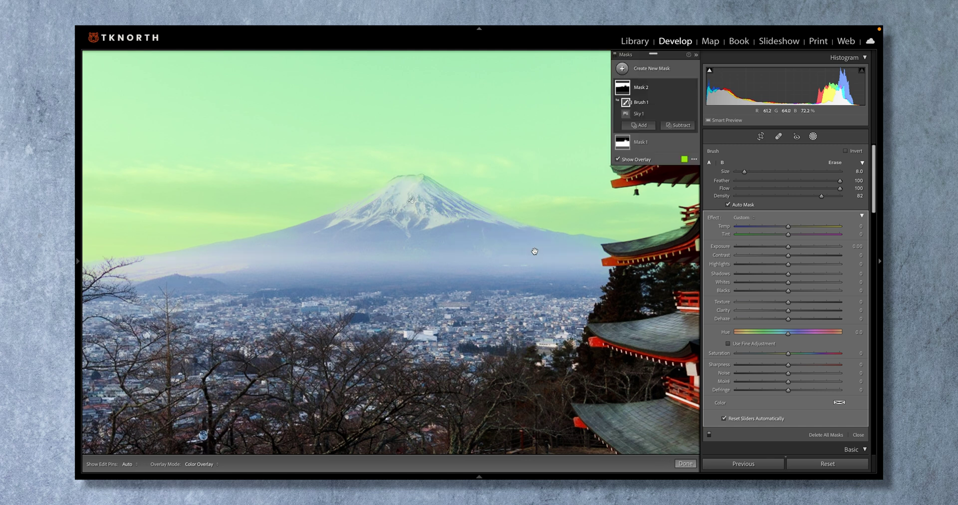
{"action": "key", "text": "z"}
{"action": "key", "text": "z"}
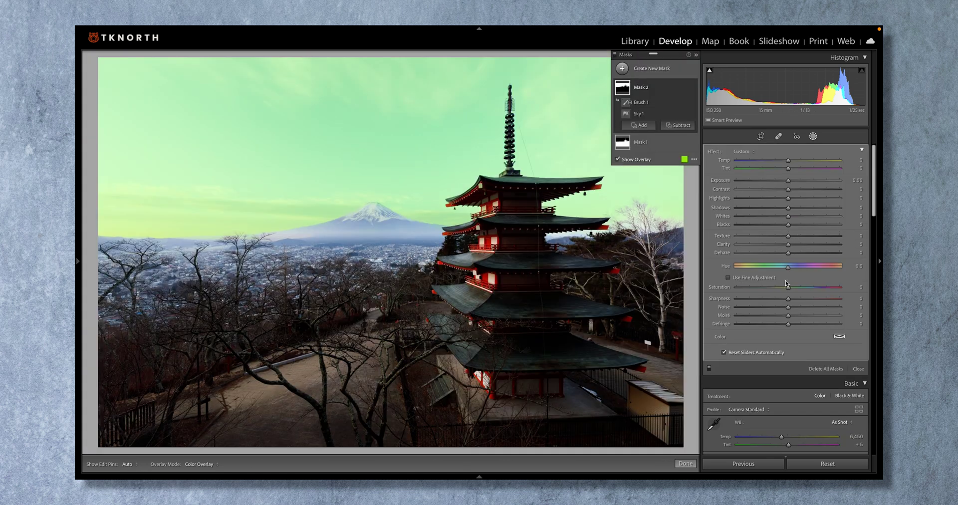
Set the sky mask's hue to -7.4, temperature to 41 and tint to 48, and compare the sky with the mask off and on.
{"action": "left_click_drag", "start_coordinate": [787, 266], "coordinate": [787, 270]}
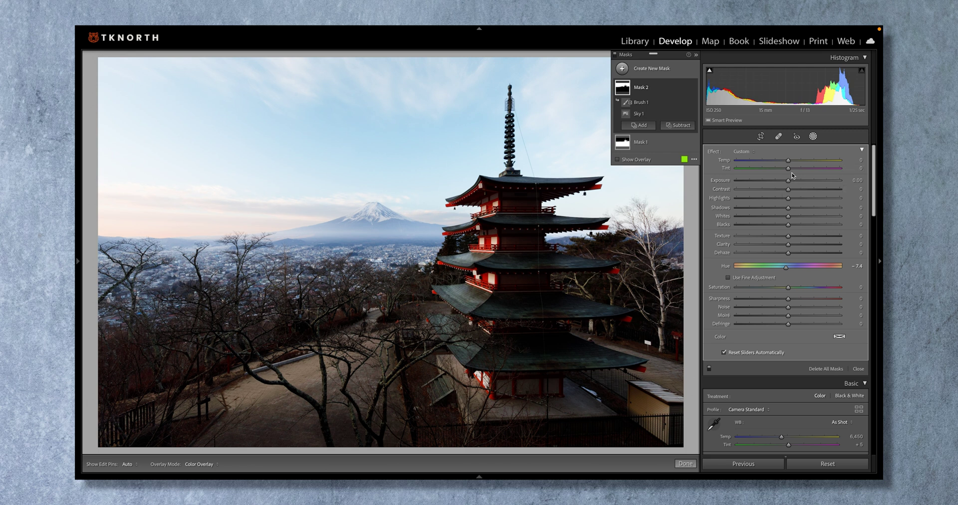
{"action": "left_click_drag", "start_coordinate": [787, 160], "coordinate": [789, 161]}
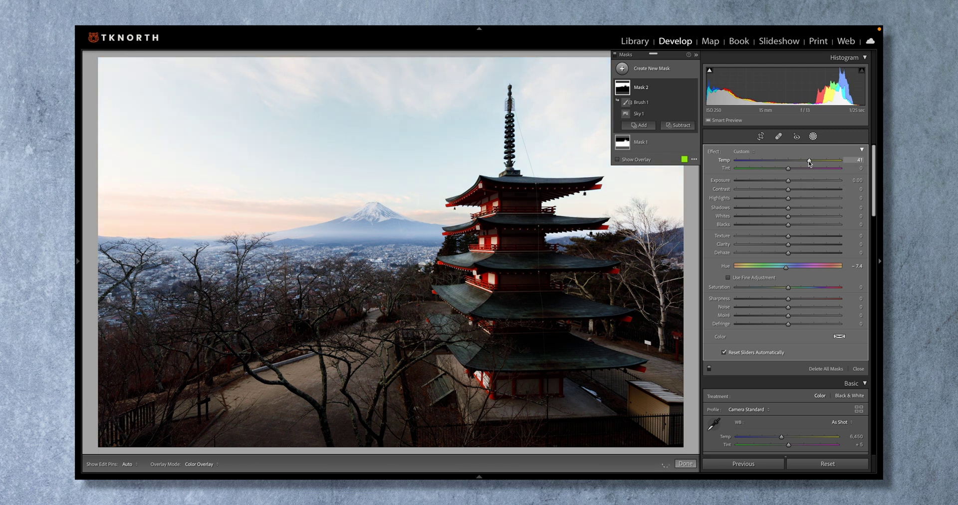
{"action": "left_click_drag", "start_coordinate": [788, 168], "coordinate": [812, 169]}
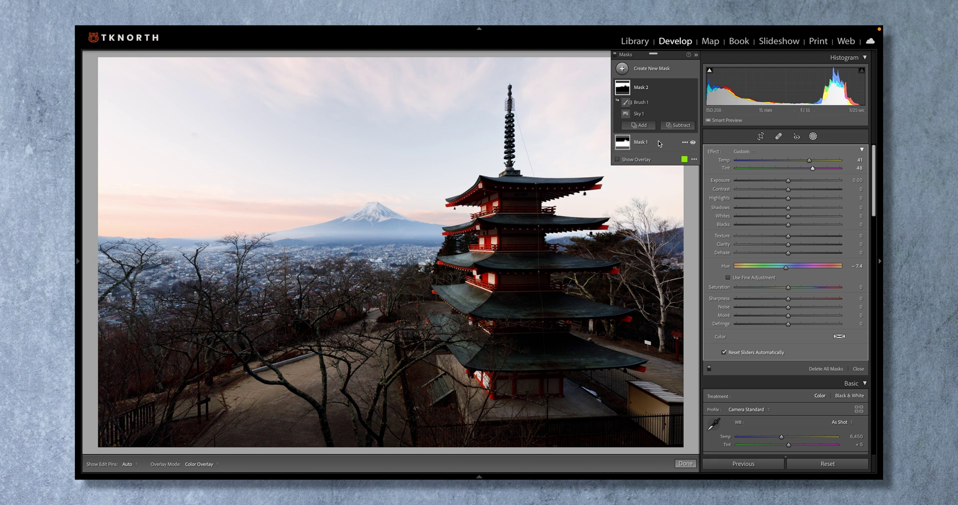
{"action": "left_click", "coordinate": [693, 88]}
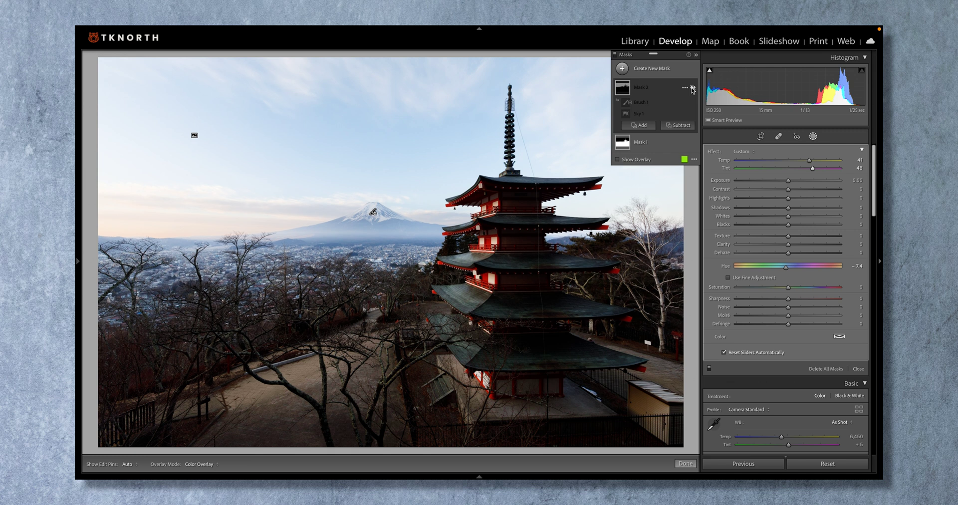
{"action": "left_click", "coordinate": [692, 88]}
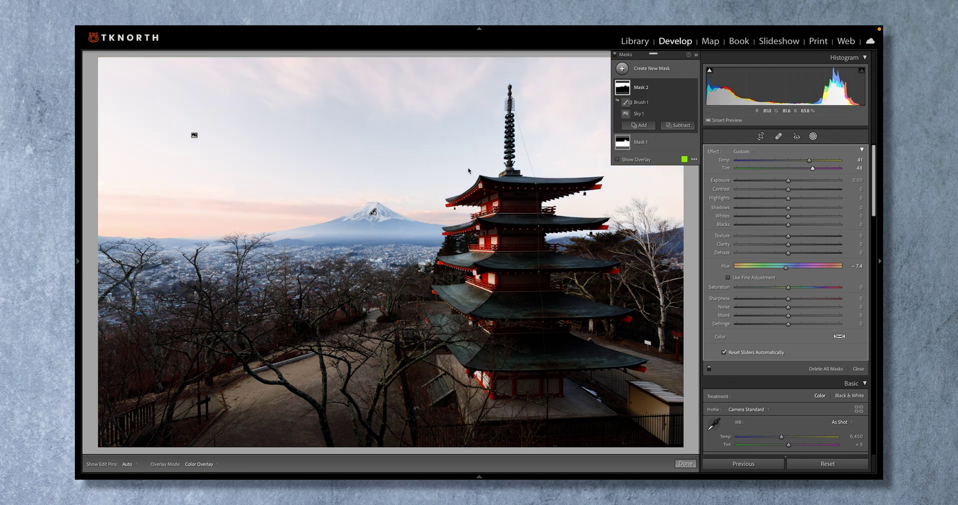
{"action": "left_click", "coordinate": [693, 88]}
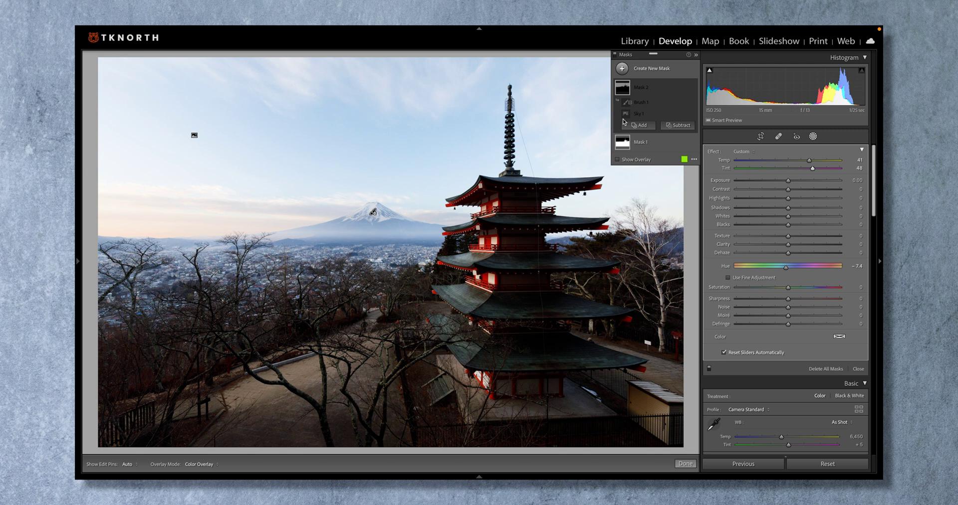
{"action": "left_click", "coordinate": [693, 88]}
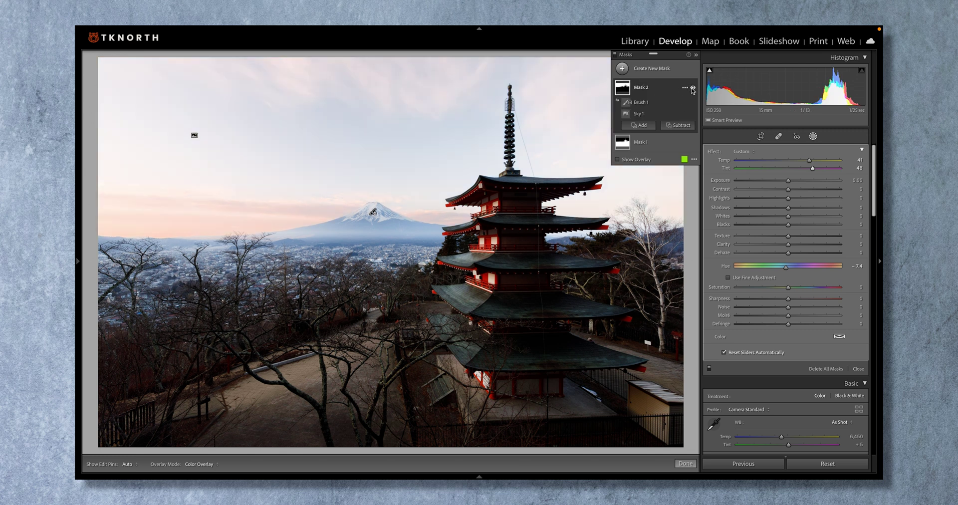
Subtract a Color Range sampled from the open sky above the mountain from the sky mask, and lower its Refine amount.
{"action": "left_click", "coordinate": [680, 127]}
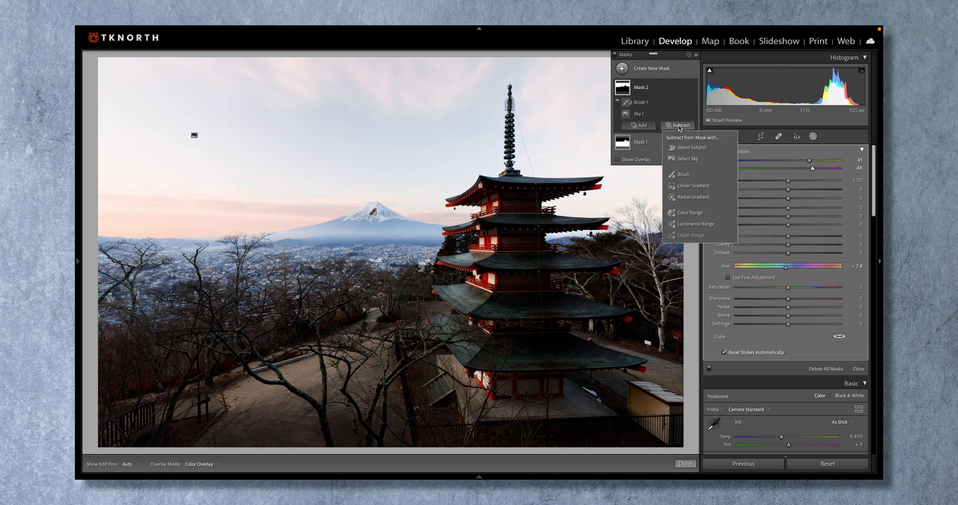
{"action": "left_click", "coordinate": [687, 215]}
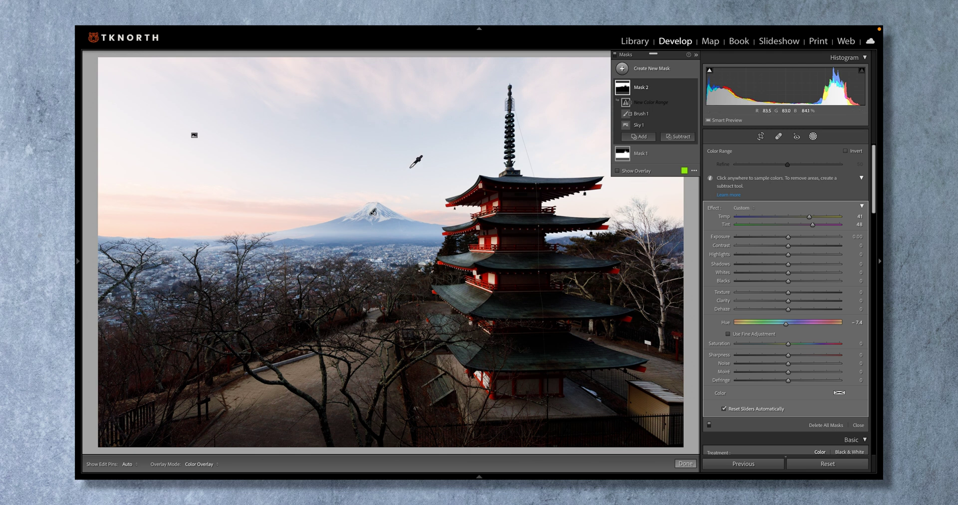
{"action": "left_click", "coordinate": [306, 138]}
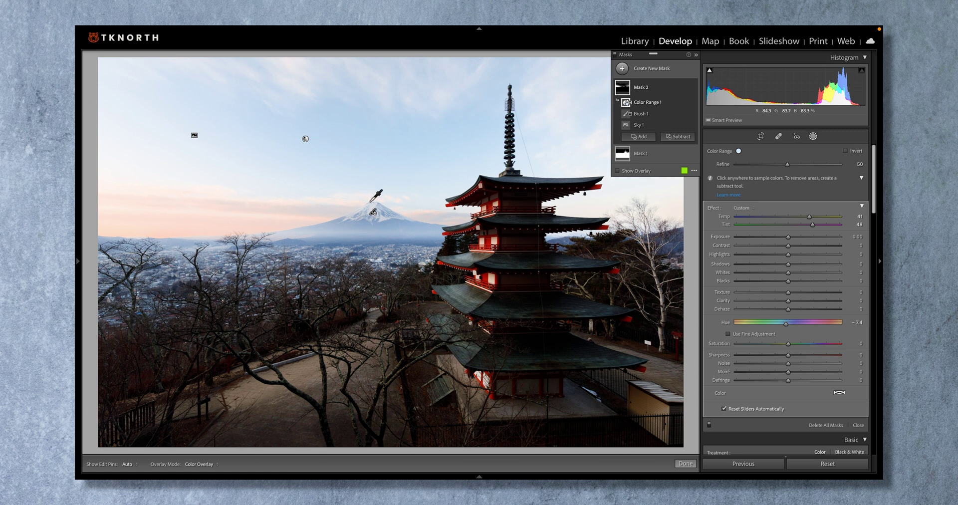
{"action": "mouse_move", "coordinate": [692, 103]}
{"action": "left_click", "coordinate": [692, 88]}
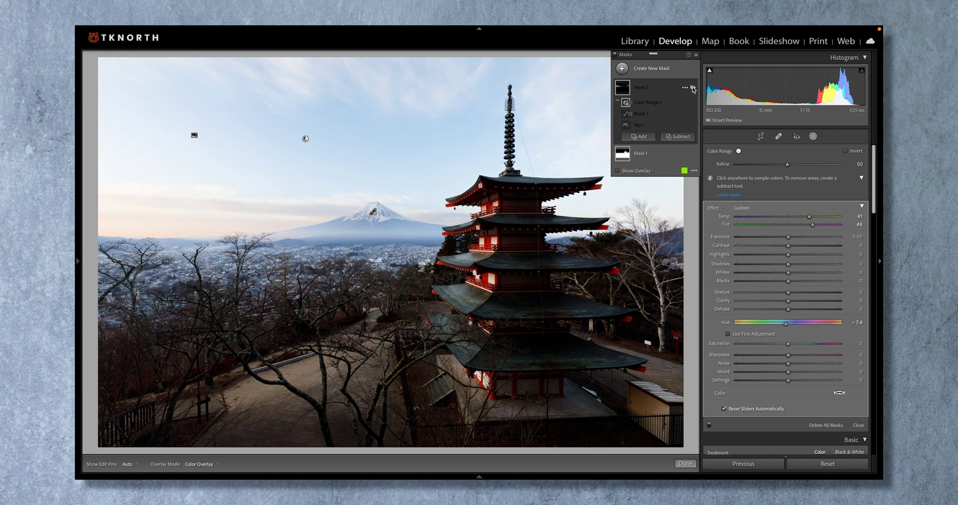
{"action": "left_click", "coordinate": [692, 88]}
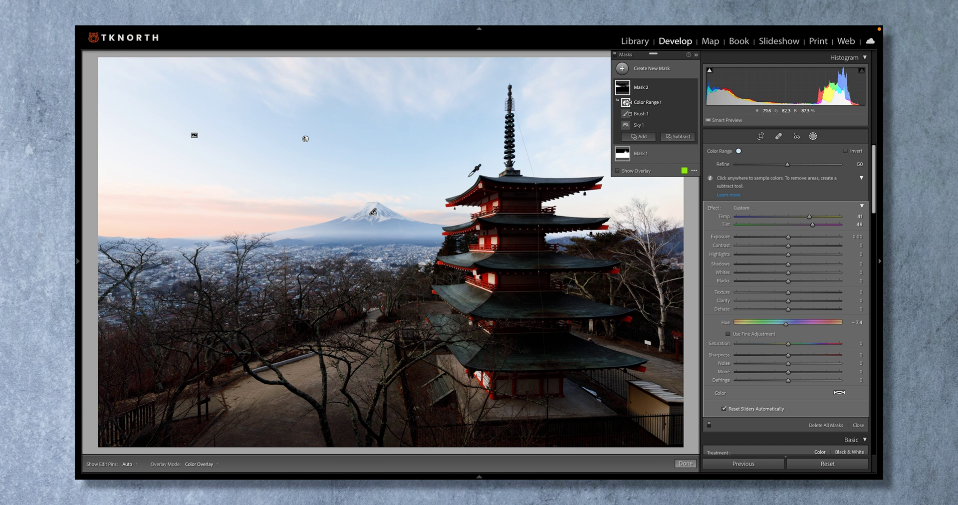
{"action": "left_click_drag", "start_coordinate": [787, 166], "coordinate": [762, 167]}
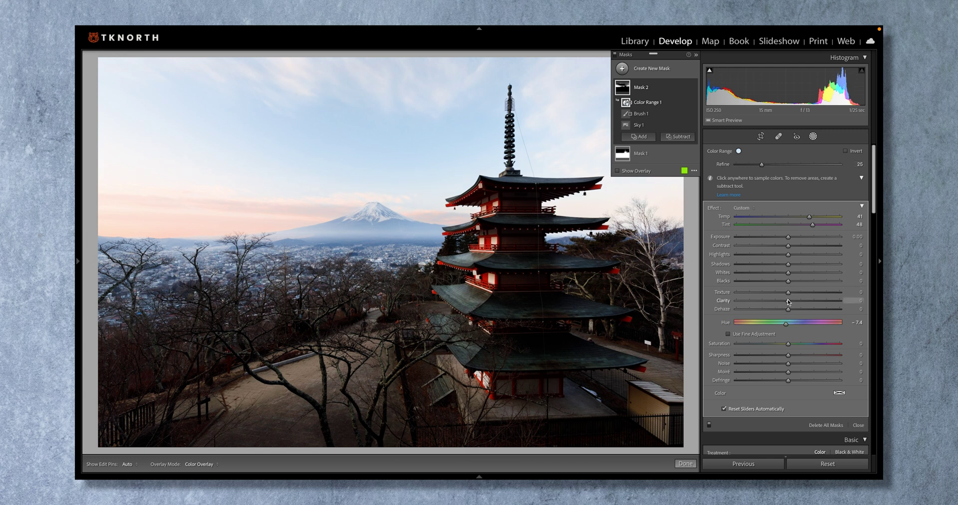
Soften the sky mask with texture -40 and clarity -10, finish masking, and compare the pagoda photo before and after.
{"action": "left_click_drag", "start_coordinate": [788, 301], "coordinate": [768, 294]}
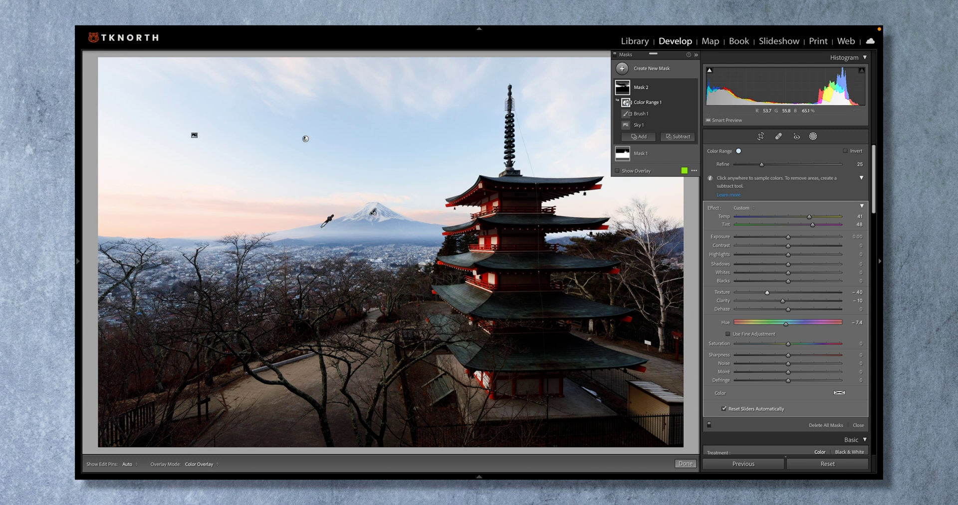
{"action": "left_click", "coordinate": [685, 464]}
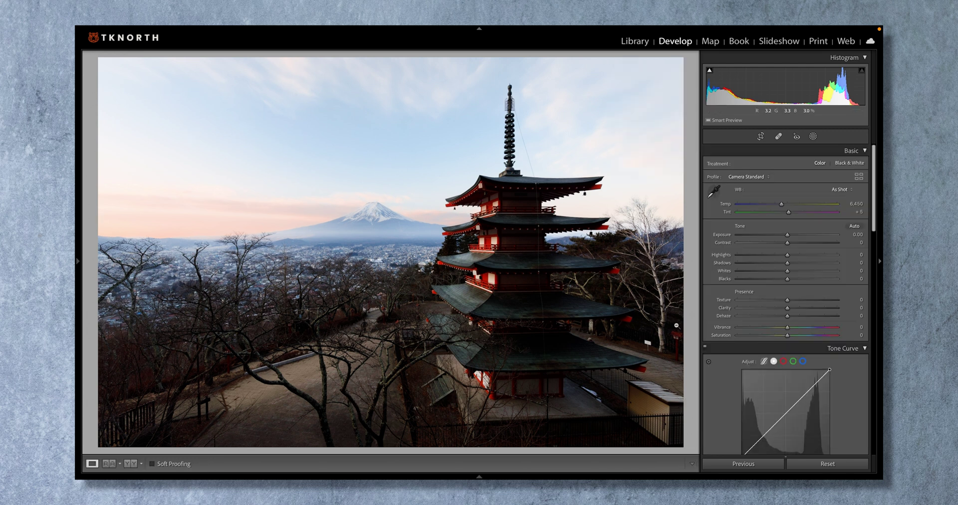
{"action": "key", "text": "backslash"}
{"action": "key", "text": "backslash"}
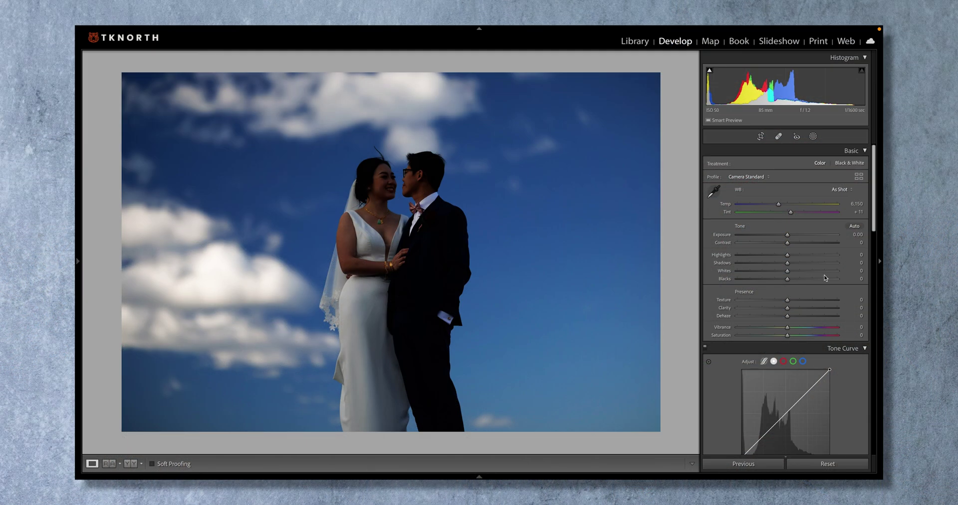
Raise the wedding photo's overall exposure to about +0.86 and mask the couple with Select Subject.
{"action": "left_click_drag", "start_coordinate": [787, 238], "coordinate": [794, 239]}
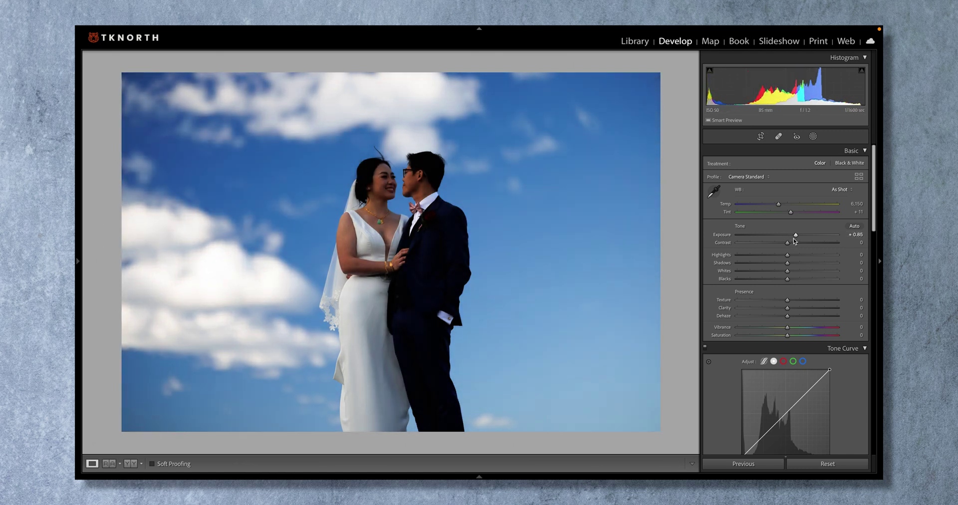
{"action": "left_click", "coordinate": [813, 137]}
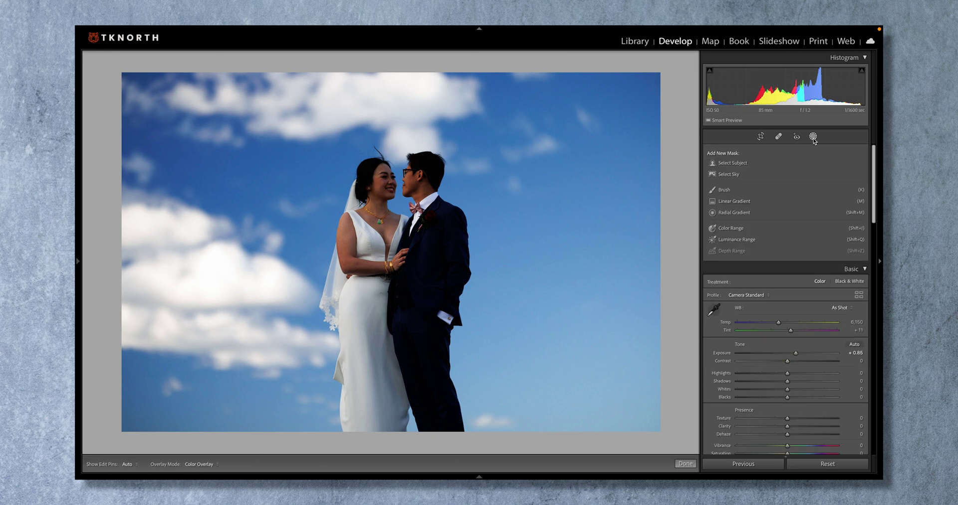
{"action": "left_click", "coordinate": [747, 164]}
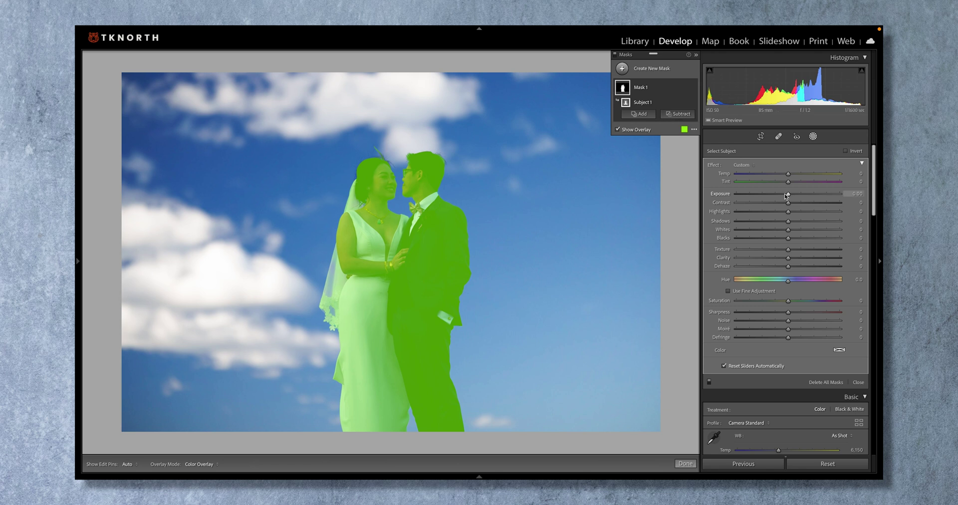
Set the couple mask's exposure to 0.35, contrast to -16, shadows to 11, whites to 17 and clarity to 3, and compare it off and on.
{"action": "left_click_drag", "start_coordinate": [787, 196], "coordinate": [793, 196]}
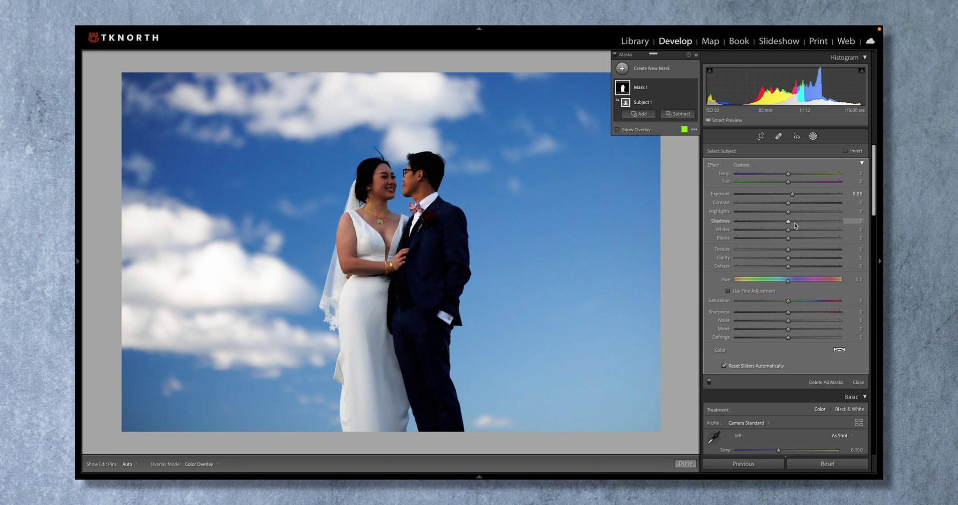
{"action": "left_click_drag", "start_coordinate": [788, 221], "coordinate": [793, 221]}
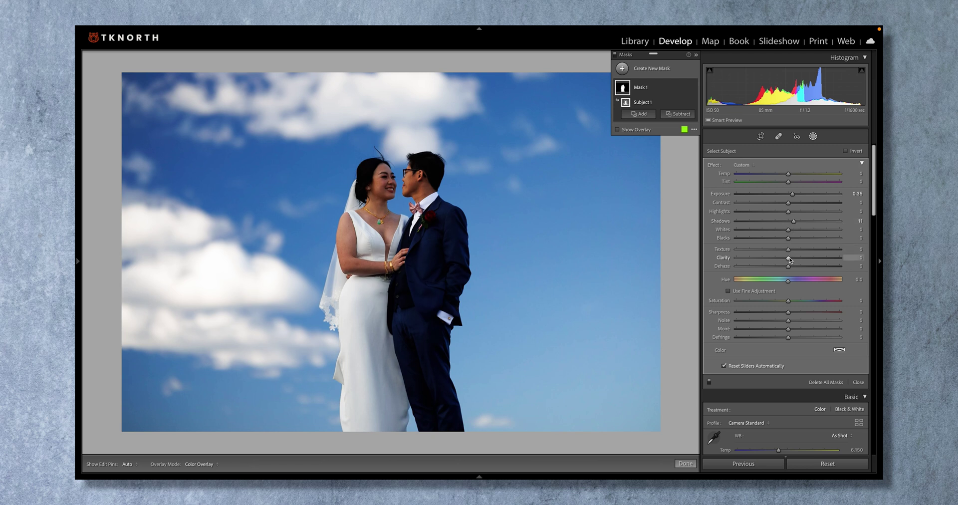
{"action": "left_click_drag", "start_coordinate": [790, 259], "coordinate": [797, 232]}
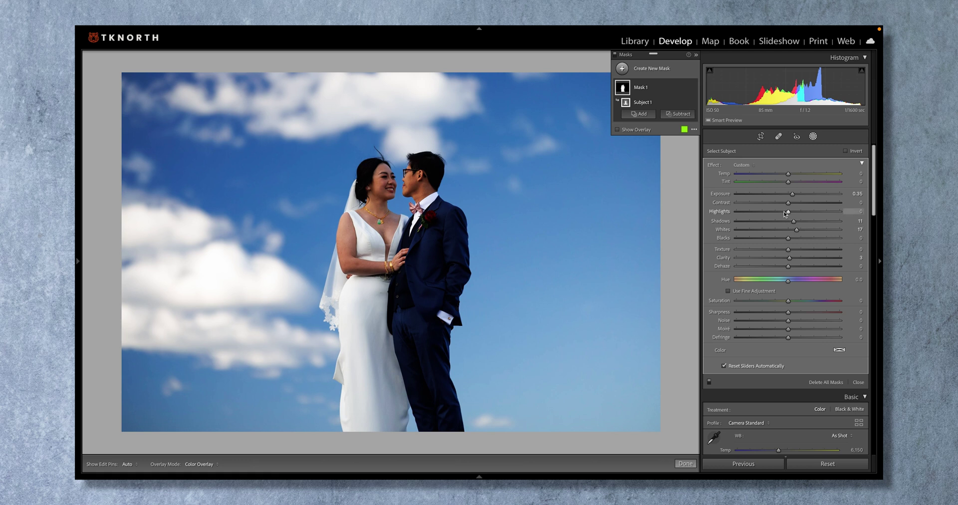
{"action": "left_click_drag", "start_coordinate": [787, 204], "coordinate": [779, 204]}
{"action": "left_click", "coordinate": [692, 87]}
{"action": "left_click", "coordinate": [693, 87]}
Create a second mask covering the sky behind the couple with an inverted Select Subject.
{"action": "left_click", "coordinate": [623, 69]}
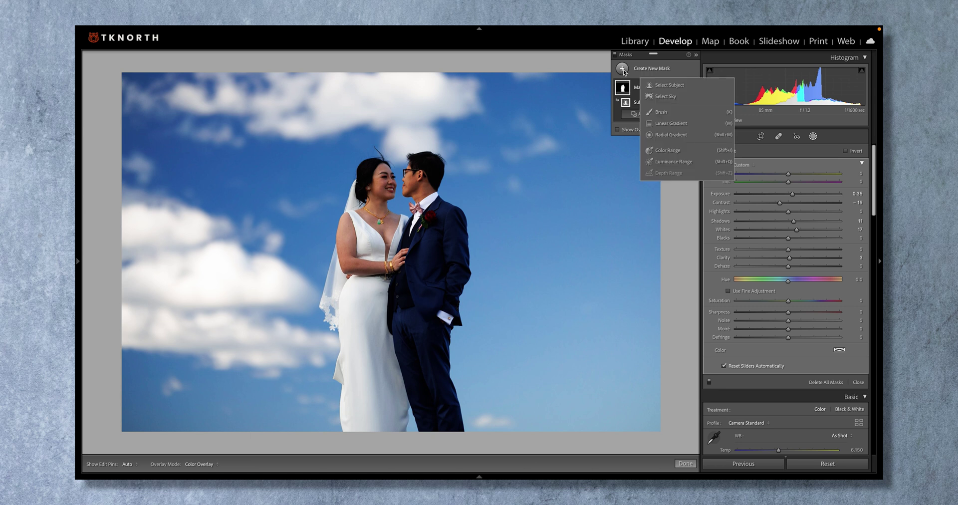
{"action": "left_click", "coordinate": [665, 88]}
{"action": "left_click", "coordinate": [849, 154]}
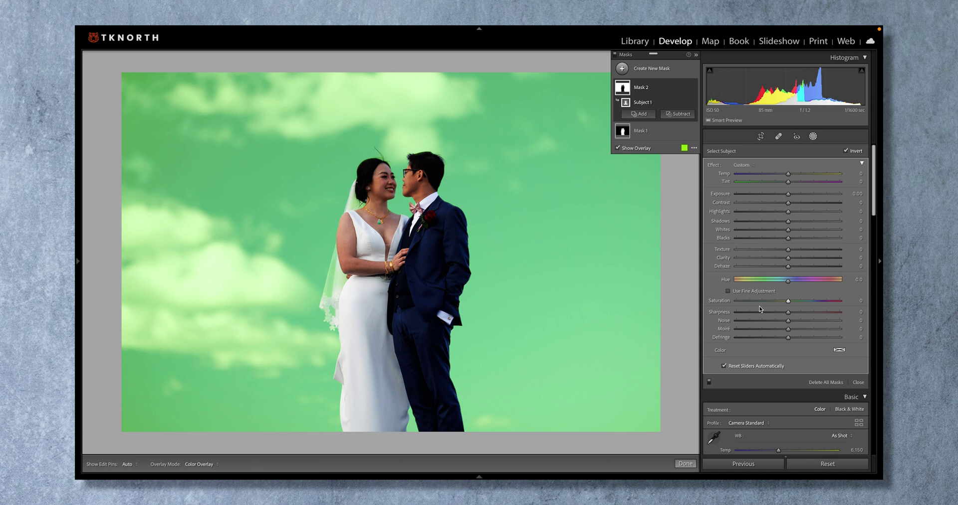
Mute and soften the background mask with saturation -56, temperature 21, tint 12, texture -41, clarity -17 and dehaze -7.
{"action": "left_click_drag", "start_coordinate": [789, 301], "coordinate": [762, 301]}
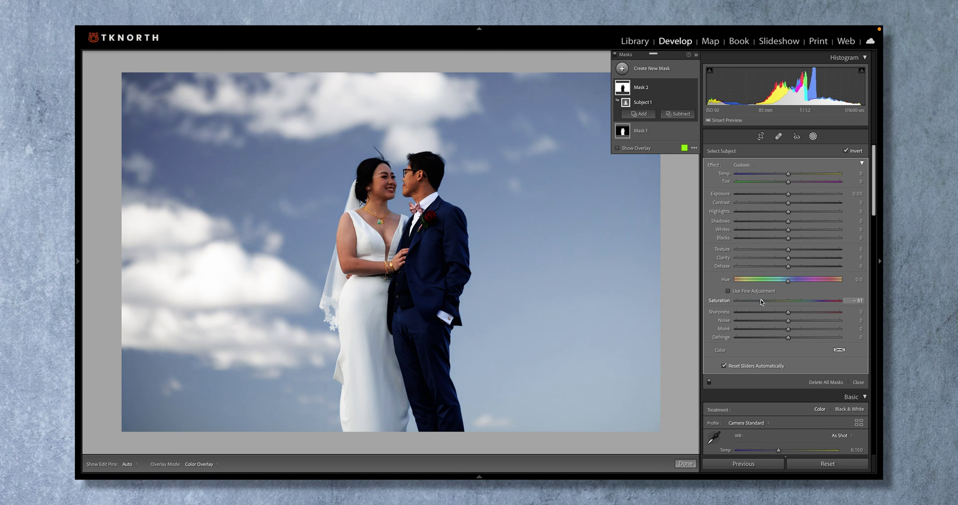
{"action": "left_click_drag", "start_coordinate": [763, 303], "coordinate": [762, 302]}
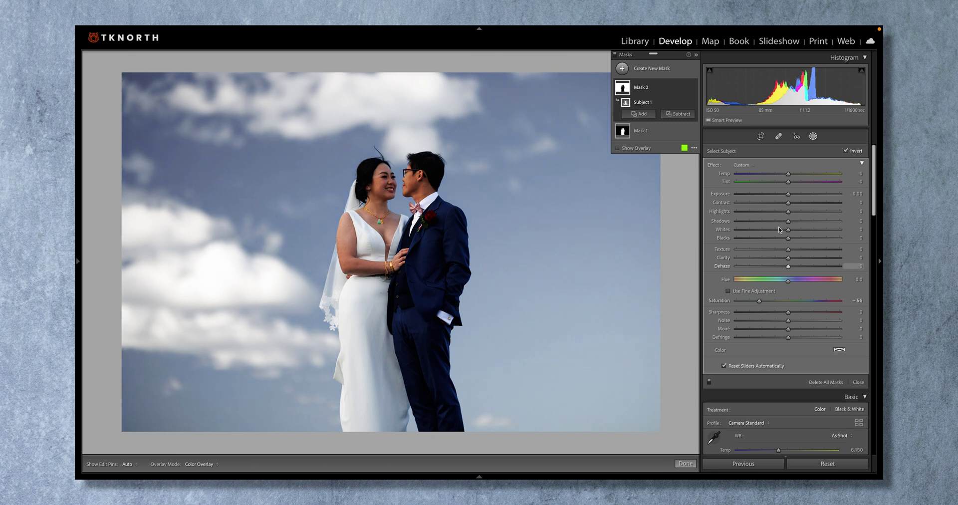
{"action": "left_click_drag", "start_coordinate": [788, 174], "coordinate": [799, 175]}
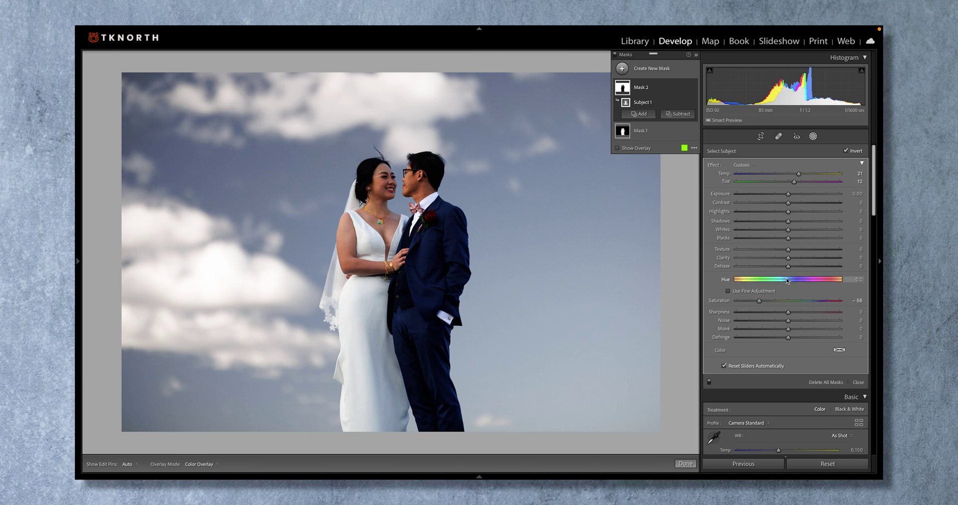
{"action": "mouse_move", "coordinate": [788, 257]}
{"action": "left_mouse_down"}
{"action": "mouse_move", "coordinate": [754, 249]}
{"action": "mouse_move", "coordinate": [781, 248]}
{"action": "mouse_move", "coordinate": [766, 249]}
{"action": "mouse_move", "coordinate": [784, 266]}
{"action": "left_mouse_up"}
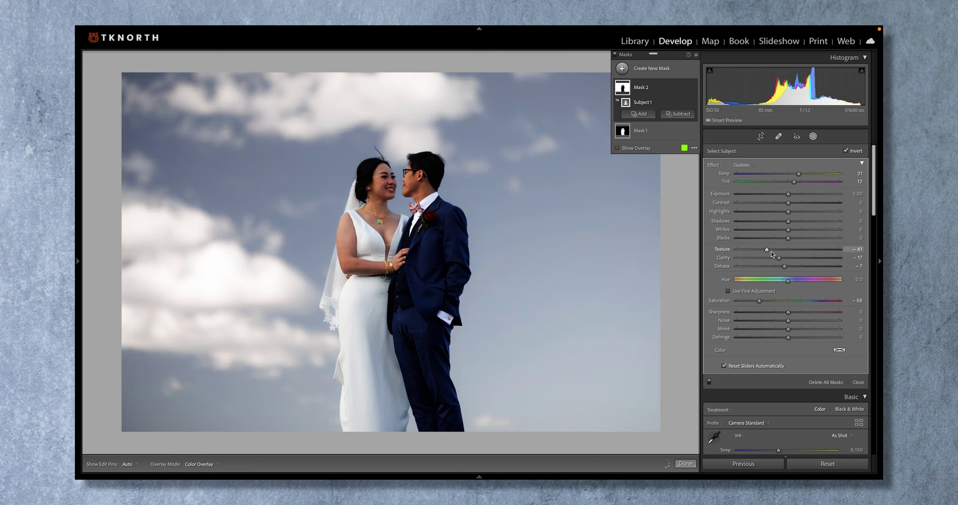